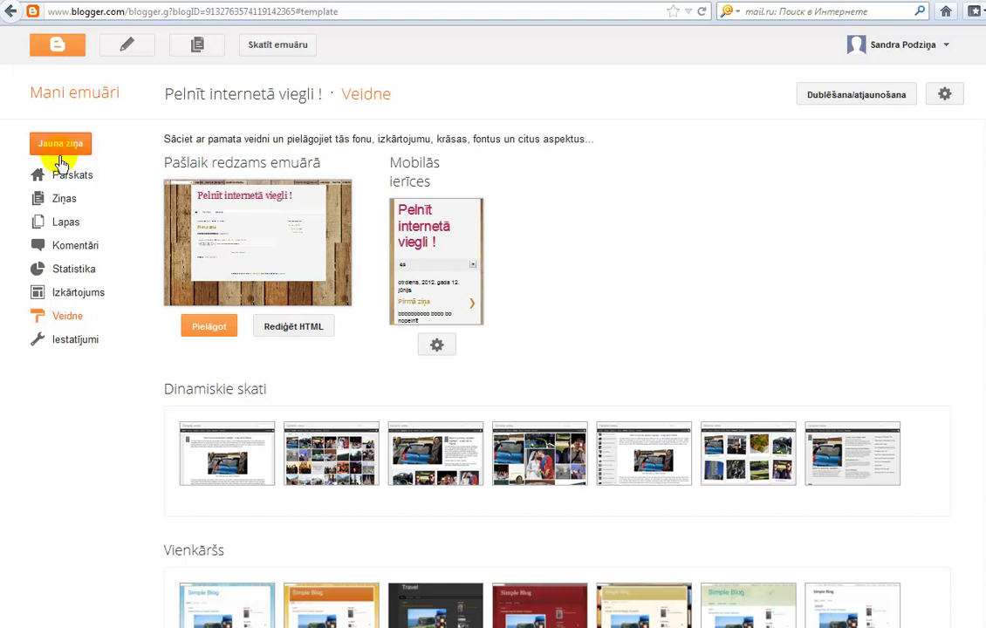
# Review the blog's overview page and its list of all posts
pyautogui.click(71, 180)
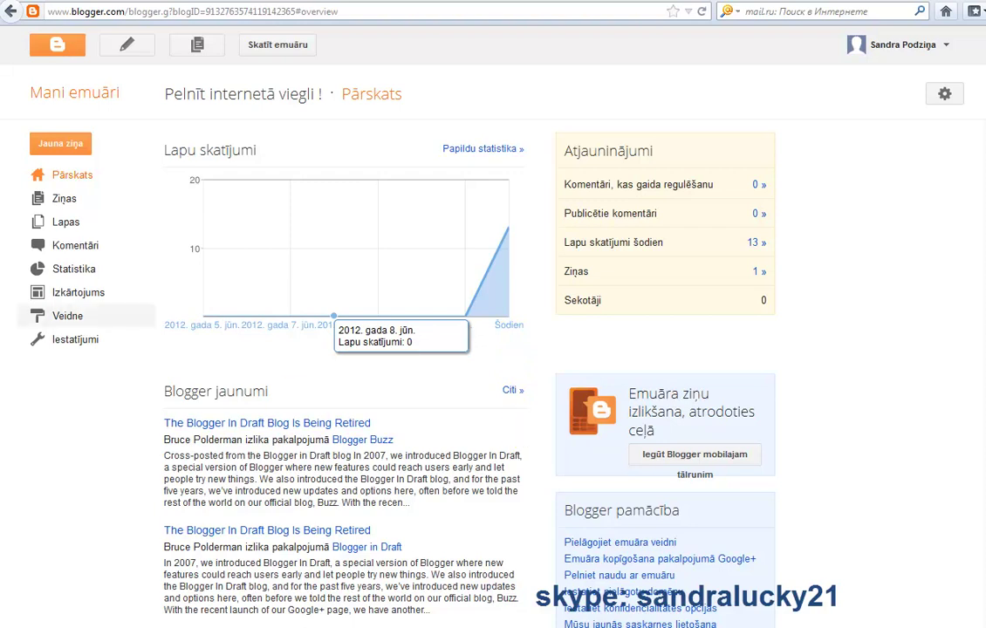
pyautogui.click(60, 200)
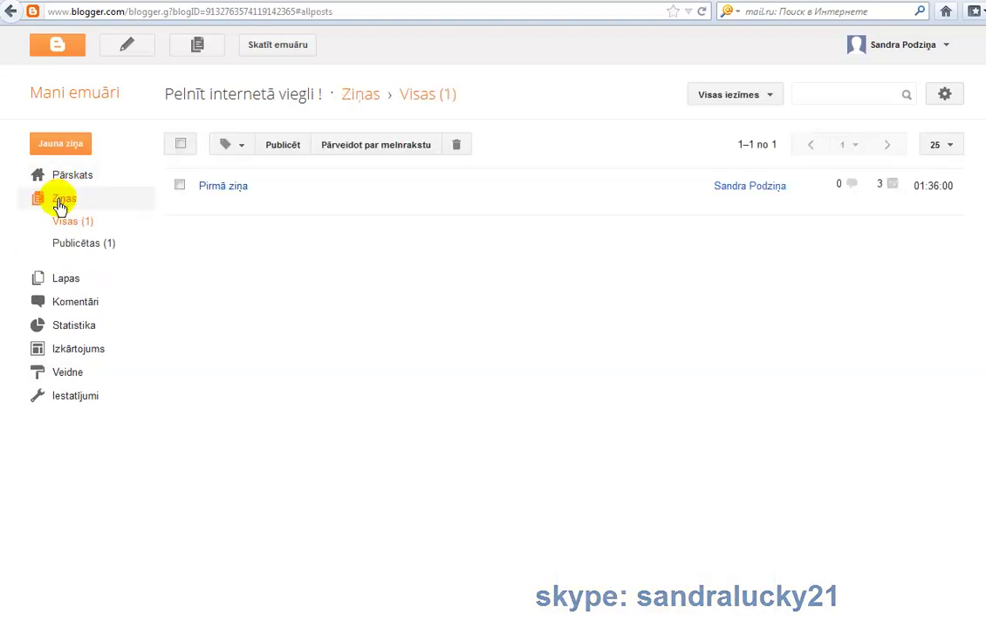
pyautogui.moveTo(385, 182)
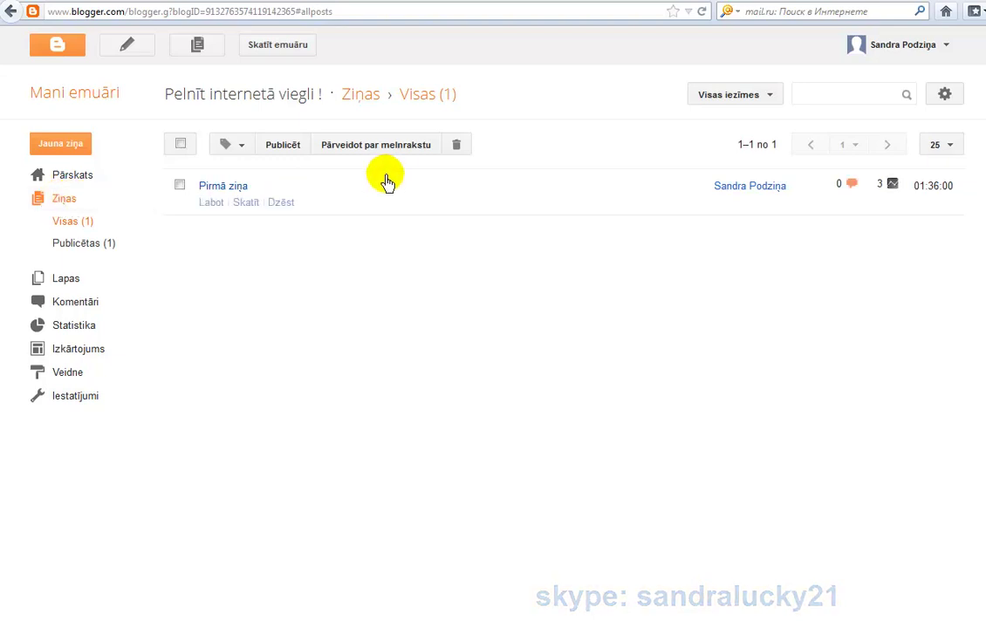
# Create a new untitled post with one line of repeated "h" and two lines of repeated "k" as filler text
pyautogui.click(63, 145)
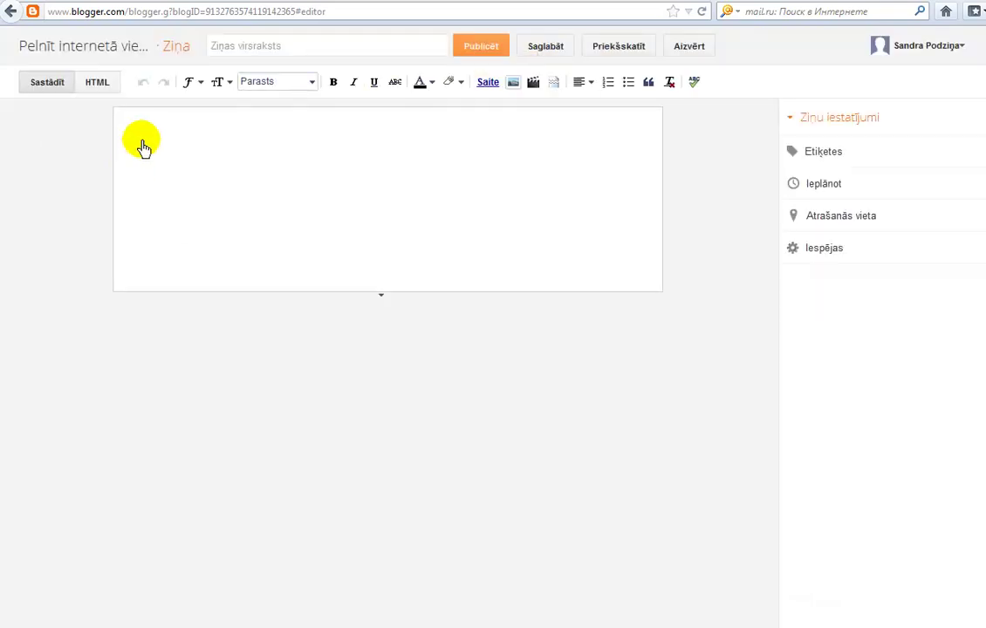
pyautogui.click(144, 149)
pyautogui.write('hhhhhhhhhhhhh')
pyautogui.press('Return')
pyautogui.write('kkkkkkkkkkkkkkkkkkkkkkkkkkk')
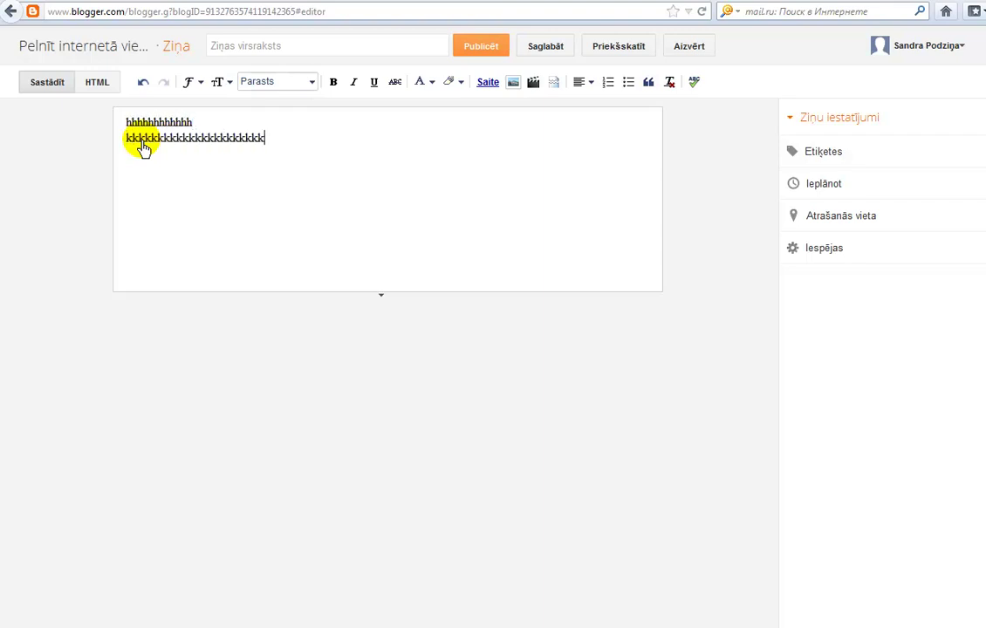
pyautogui.press('Return')
pyautogui.write('kkkkkkkkkkkkkkkkkkkk')
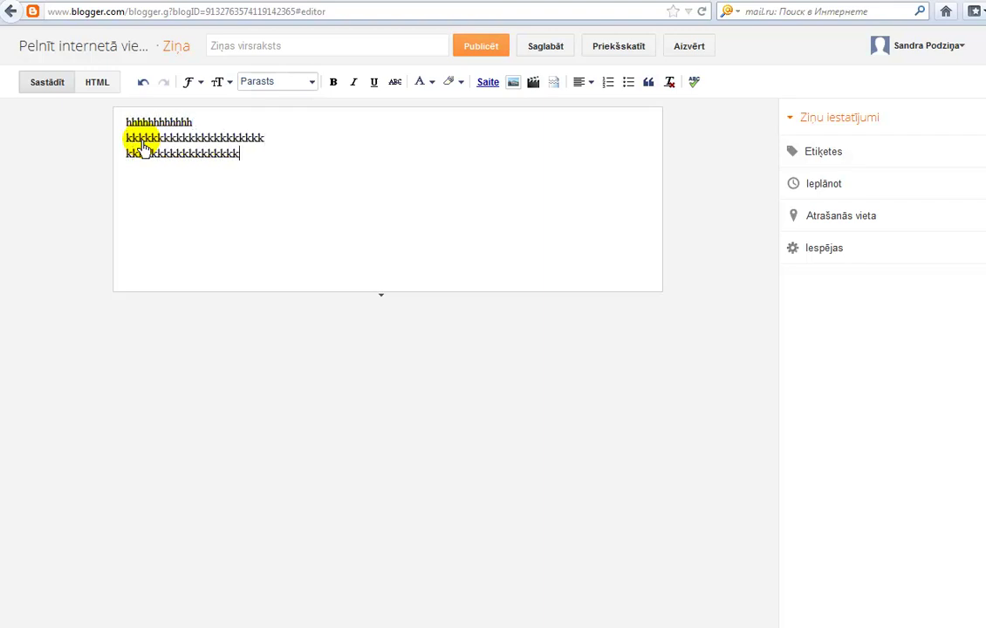
pyautogui.press('Return')
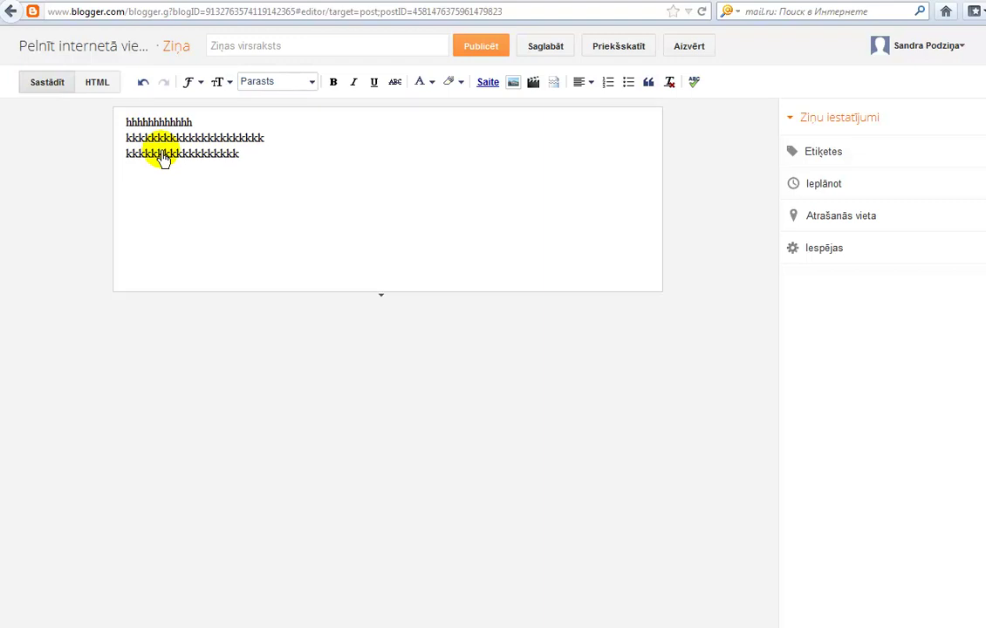
# Check the post's HTML source, and publish the post from the compose view
pyautogui.click(99, 83)
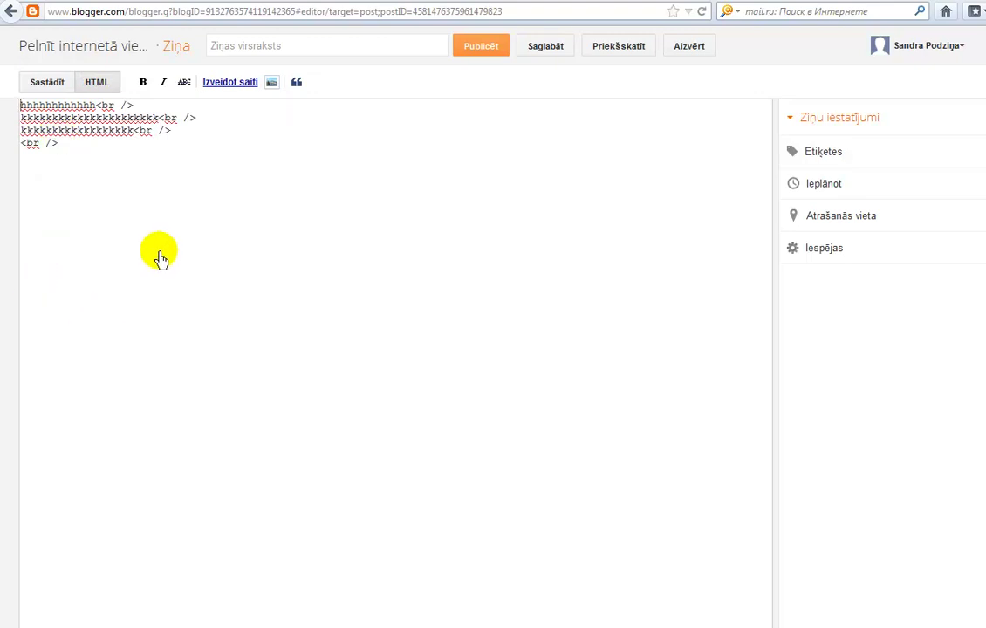
pyautogui.click(35, 86)
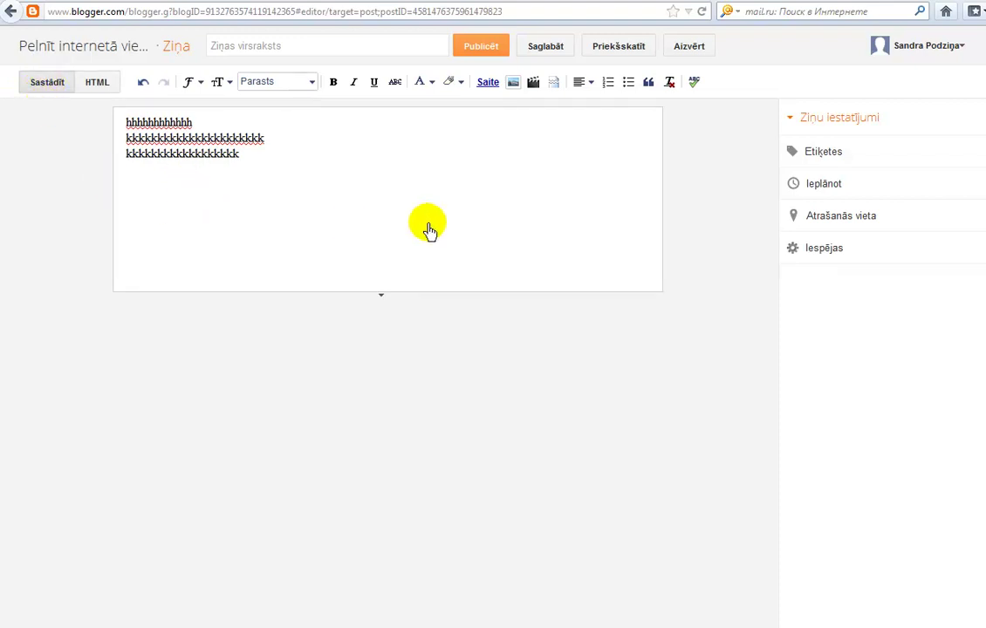
pyautogui.click(488, 53)
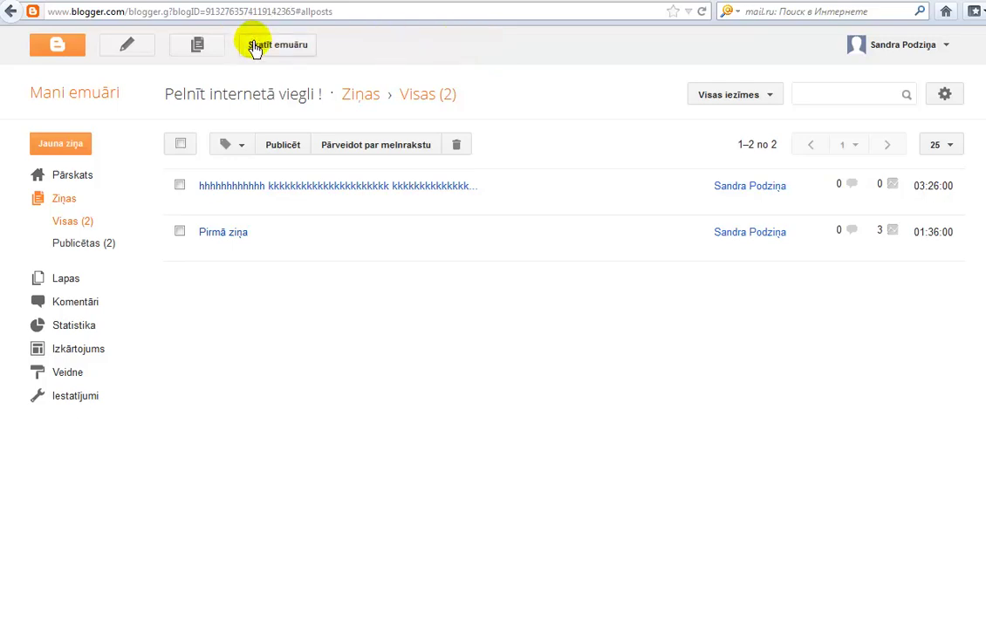
# View the live blog and follow the "nopelnīt" link in the "Pirmā ziņa" post
pyautogui.click(263, 48)
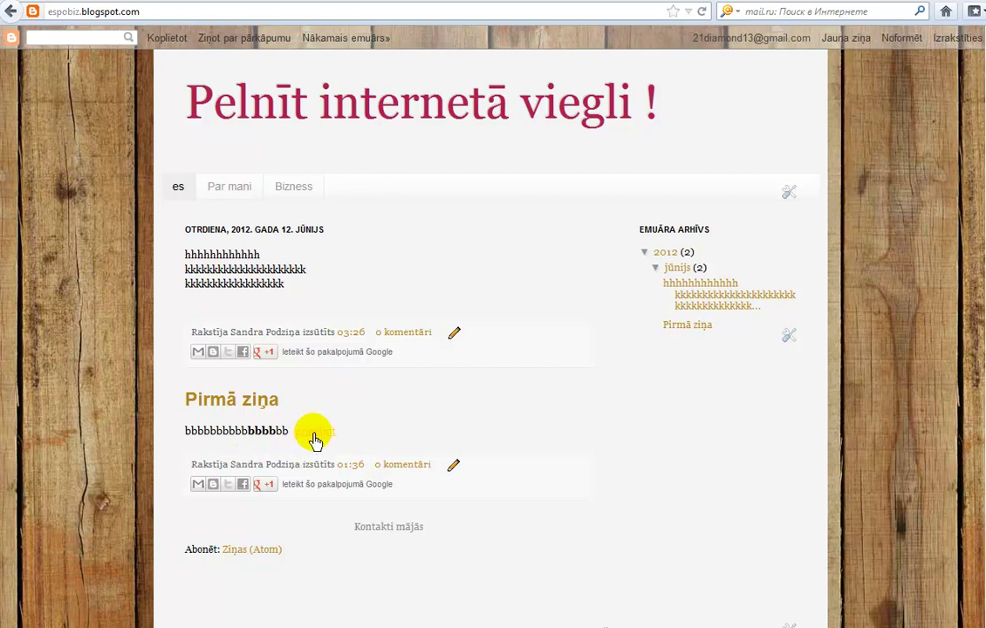
pyautogui.click(317, 439)
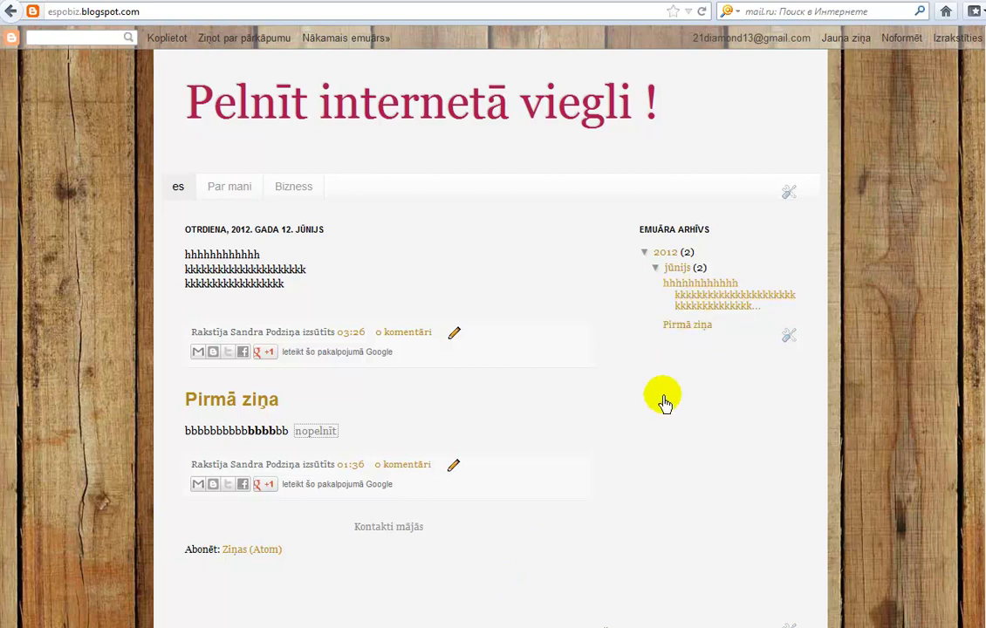
# Return to the blog administration and examine the published comments, the visitor statistics and the current template
pyautogui.click(895, 40)
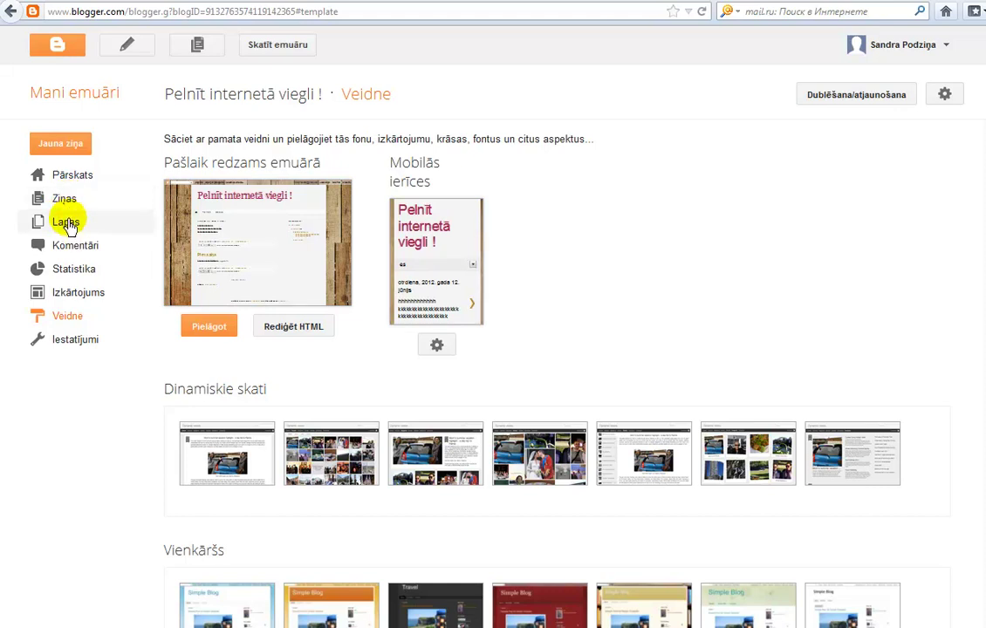
pyautogui.click(68, 249)
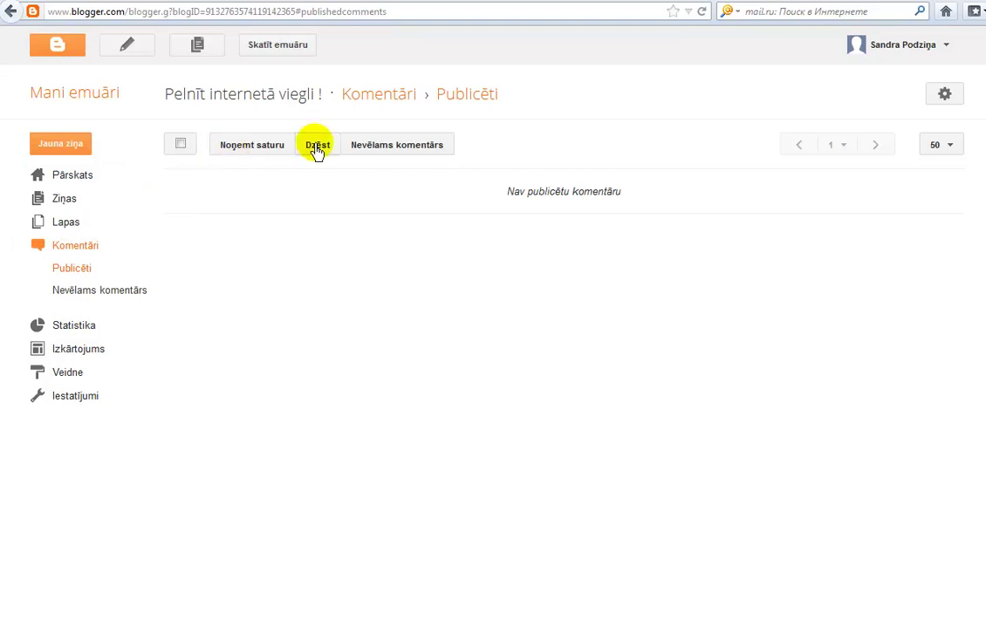
pyautogui.click(77, 327)
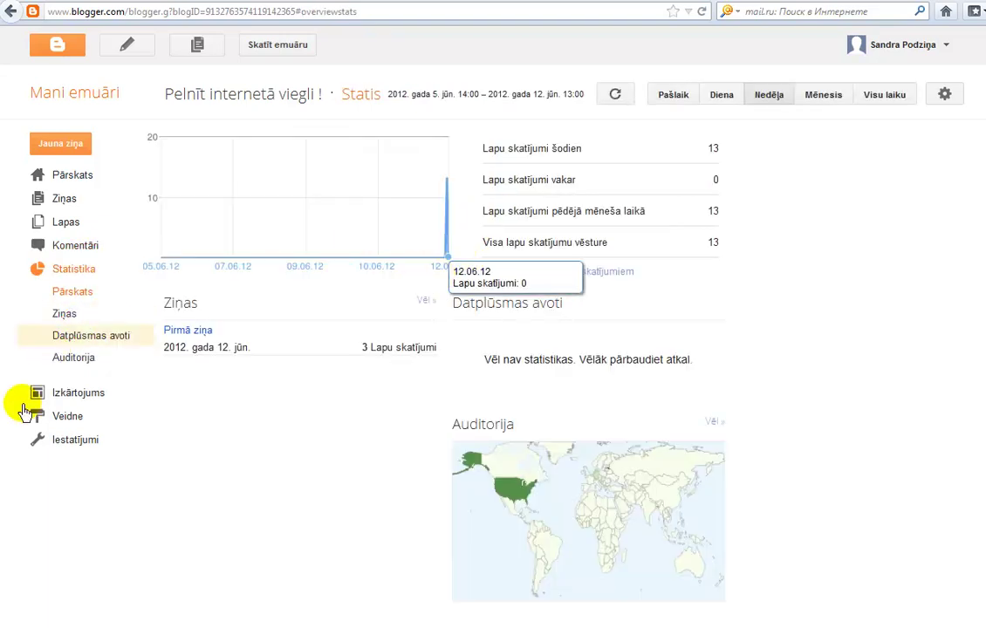
pyautogui.click(67, 417)
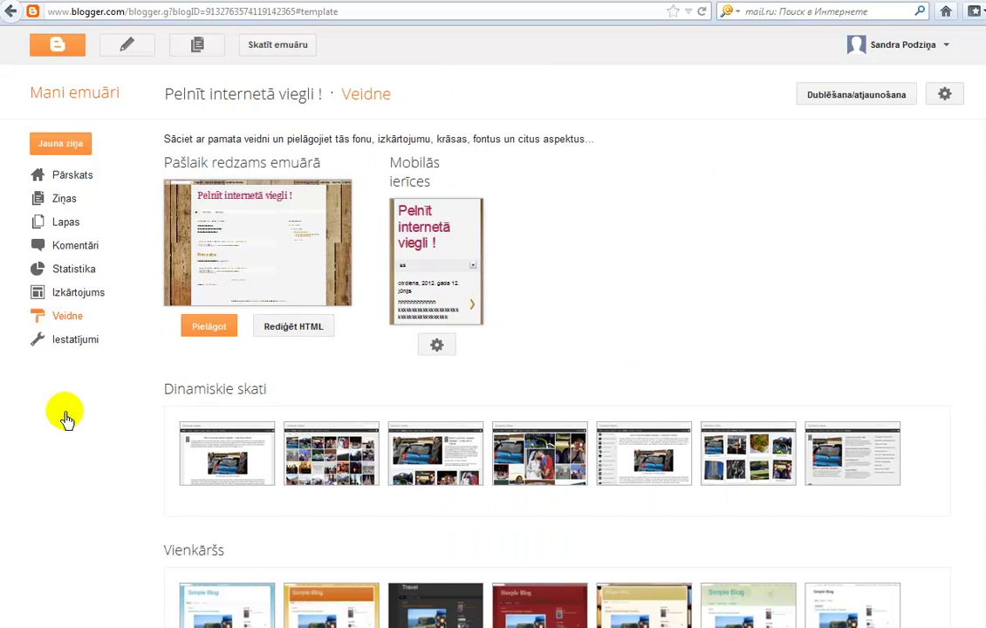
pyautogui.click(203, 336)
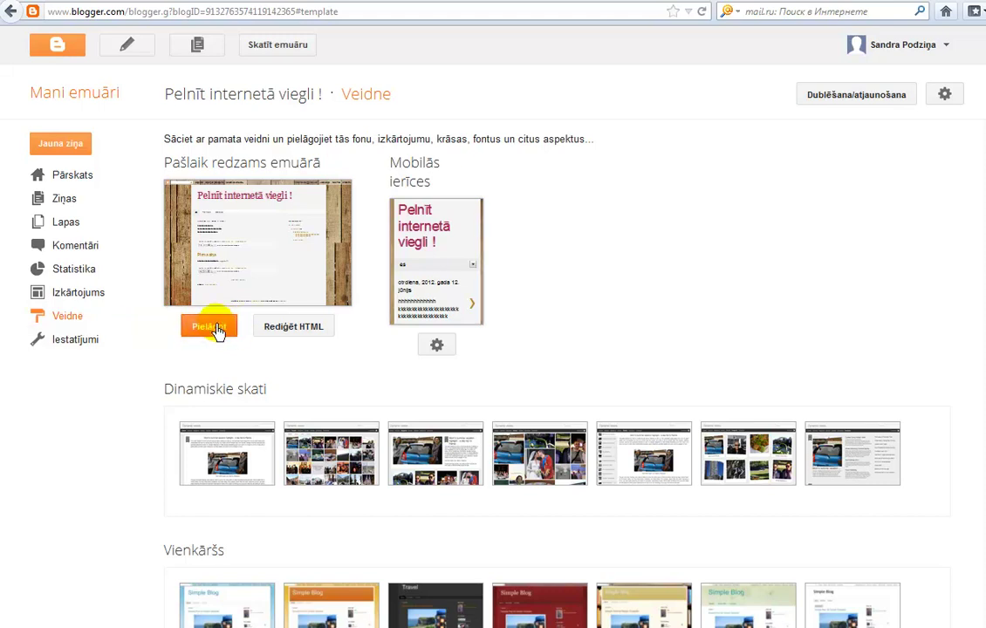
# Open the blog's language and formatting settings and examine the available blog languages
pyautogui.click(75, 346)
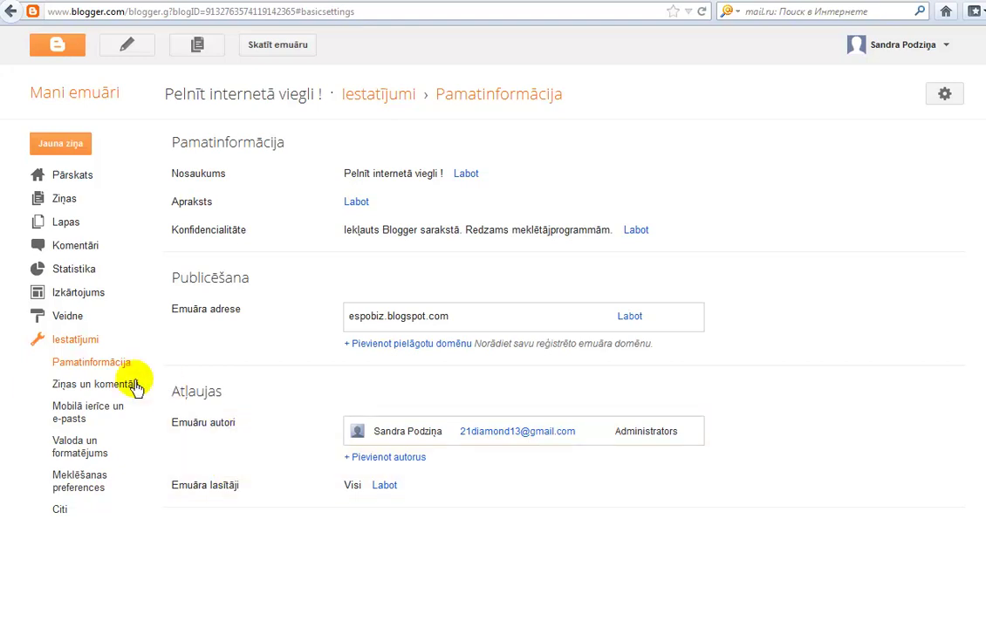
pyautogui.click(74, 447)
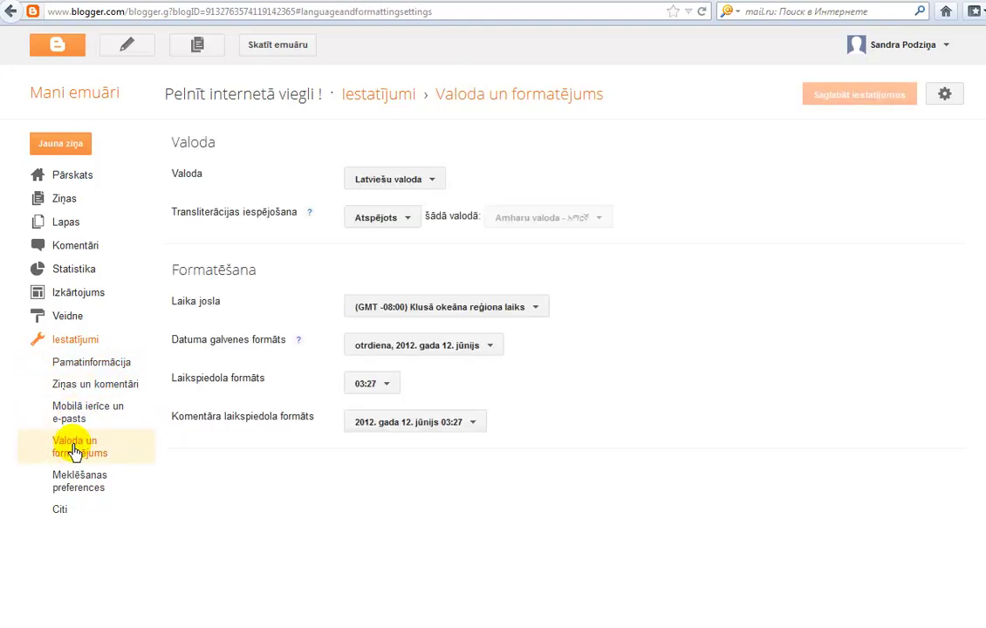
pyautogui.click(432, 183)
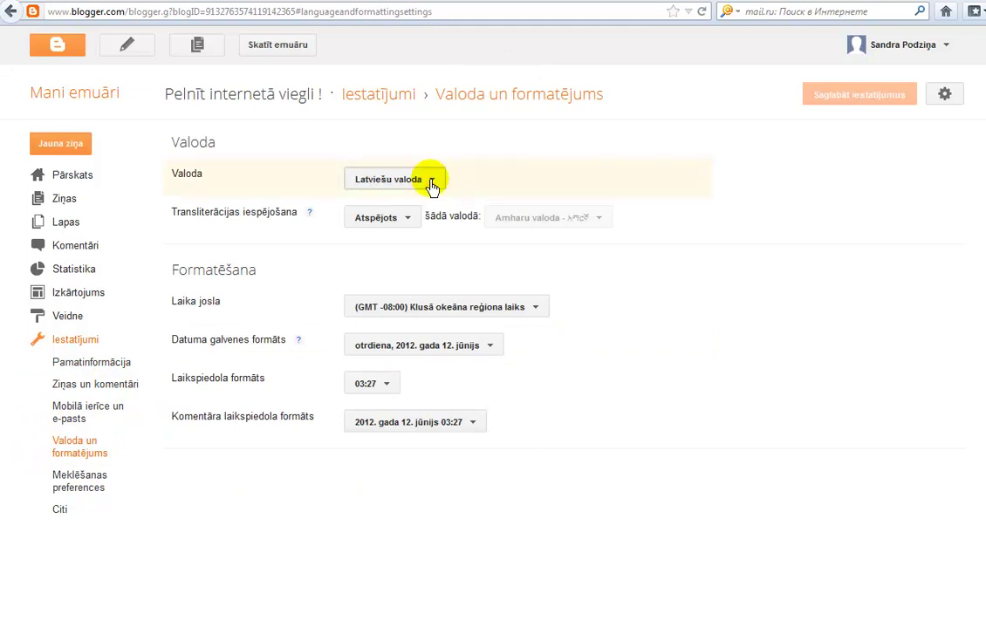
pyautogui.click(431, 183)
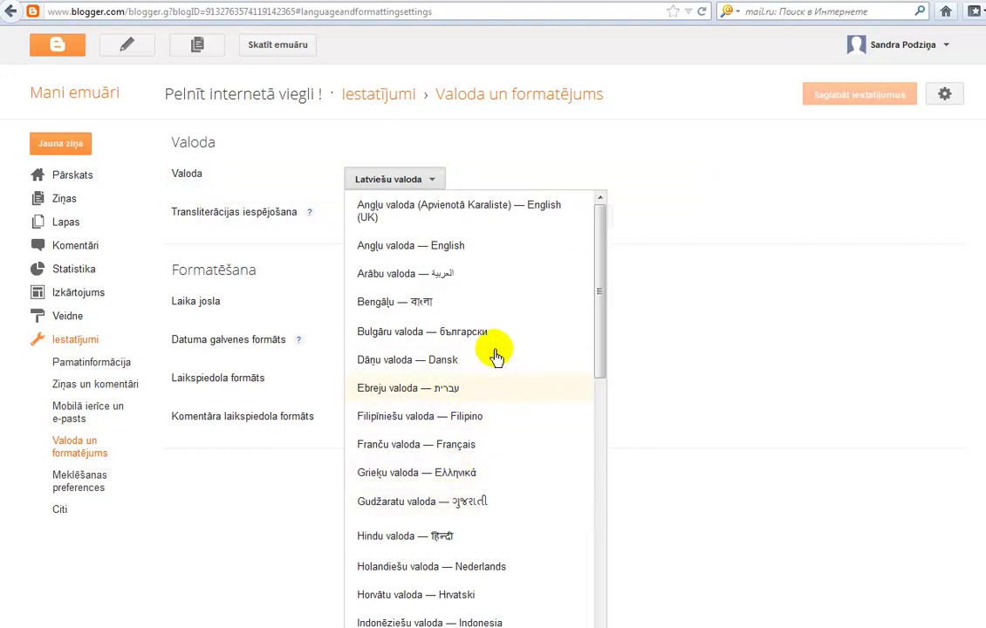
pyautogui.click(515, 154)
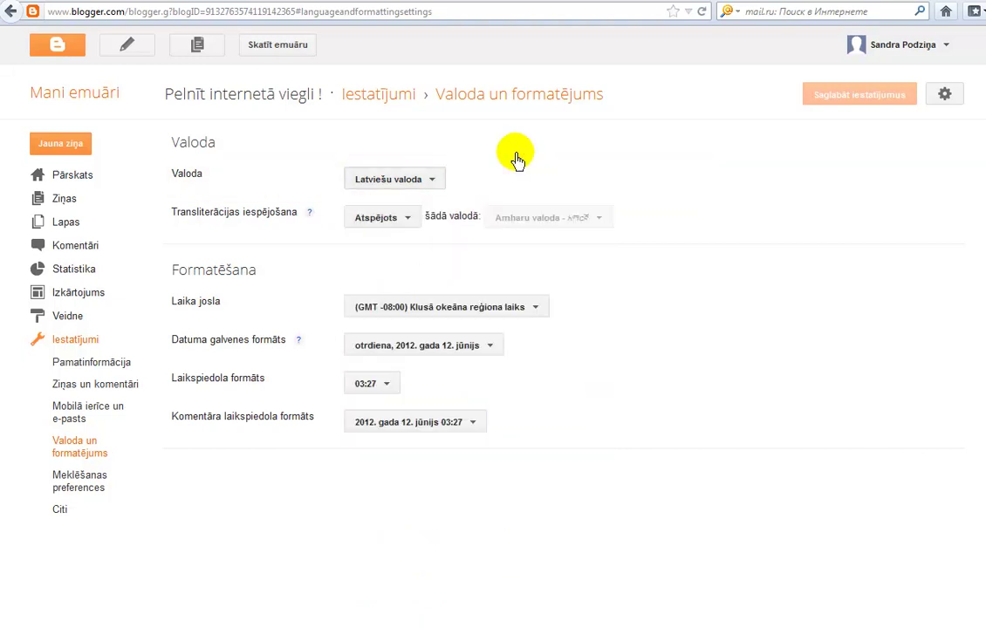
# Set the blog's time zone to (GMT -05:00) Kaimanu salas
pyautogui.click(535, 311)
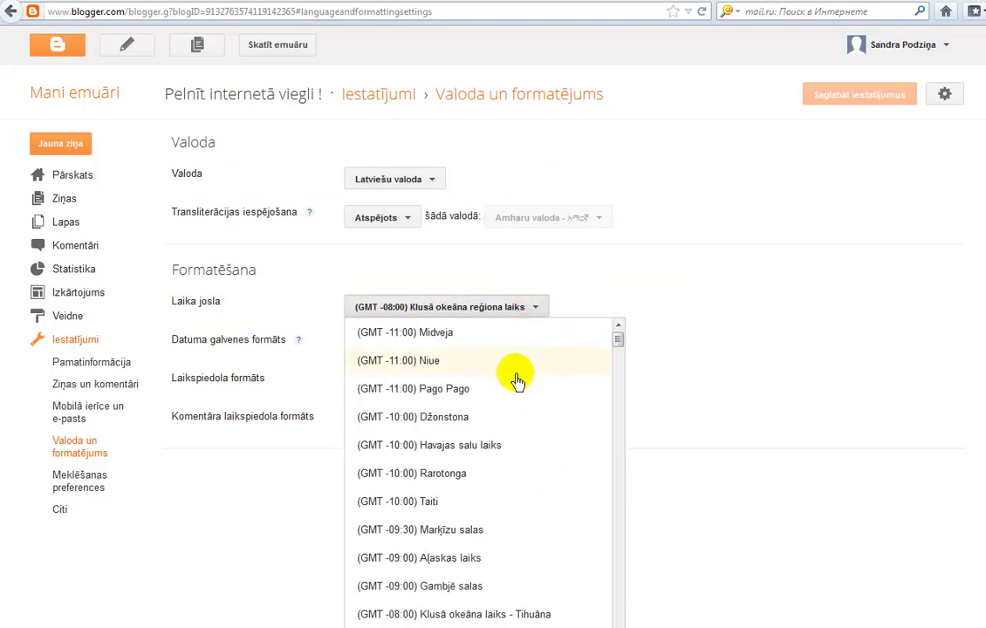
pyautogui.scroll(-5, 482, 475)
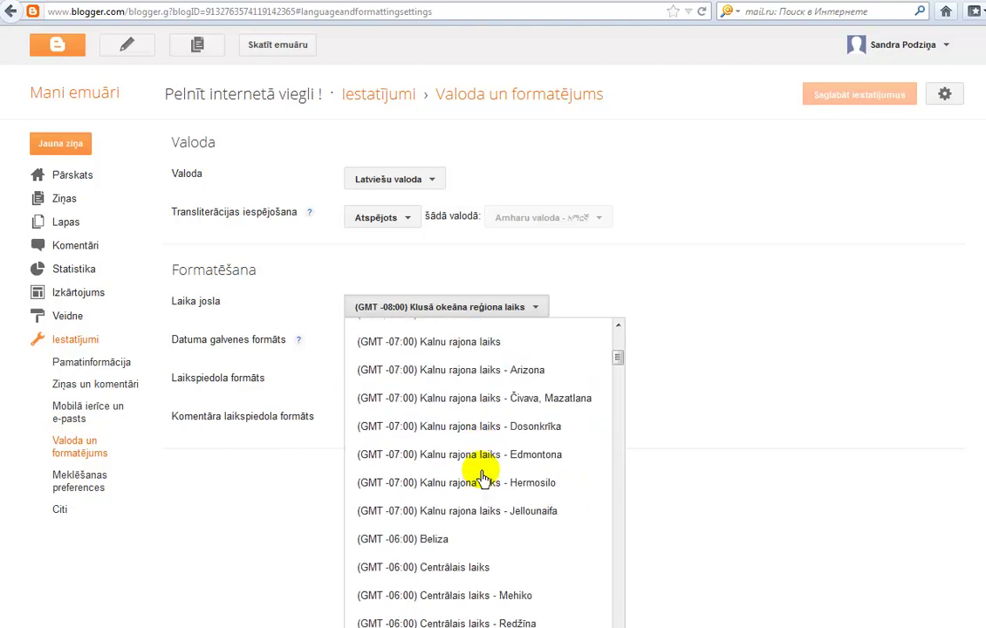
pyautogui.scroll(-4, 483, 476)
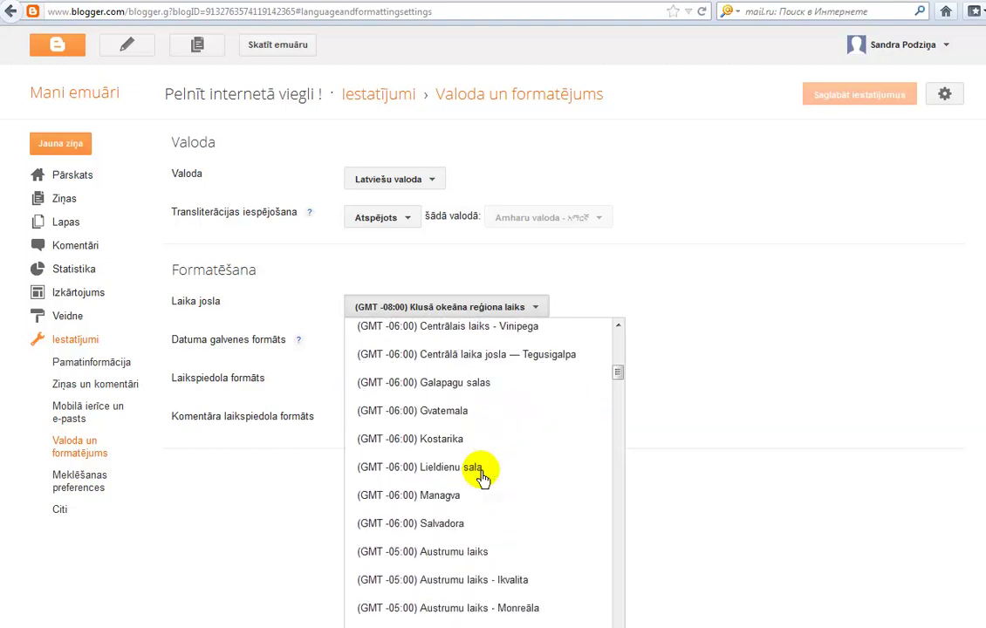
pyautogui.scroll(-3, 483, 475)
pyautogui.scroll(-3, 480, 471)
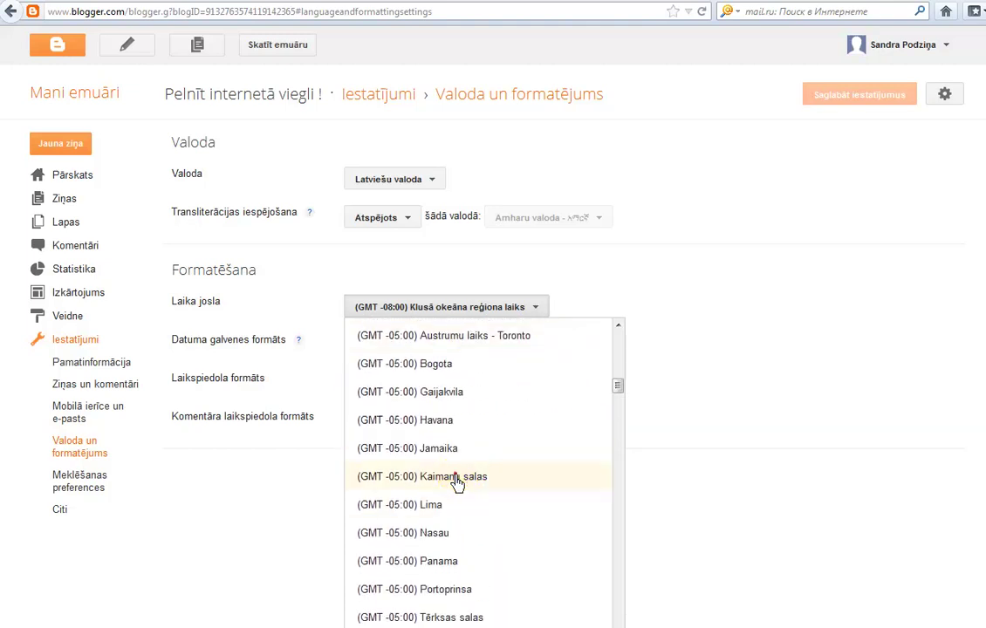
pyautogui.click(457, 478)
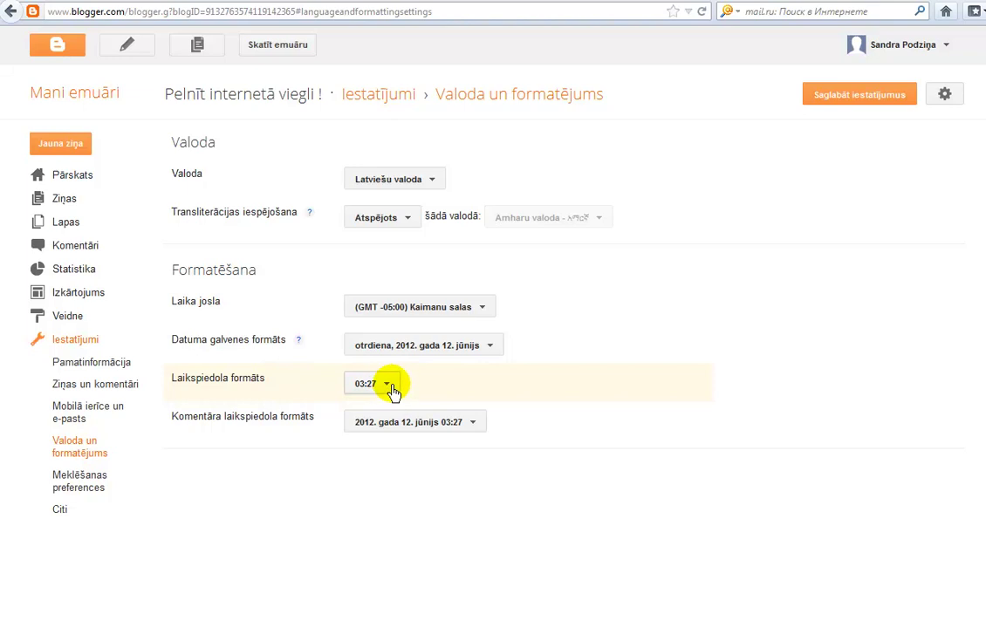
# Check the comment timestamp format choices and save the language and formatting settings
pyautogui.click(471, 427)
pyautogui.click(472, 430)
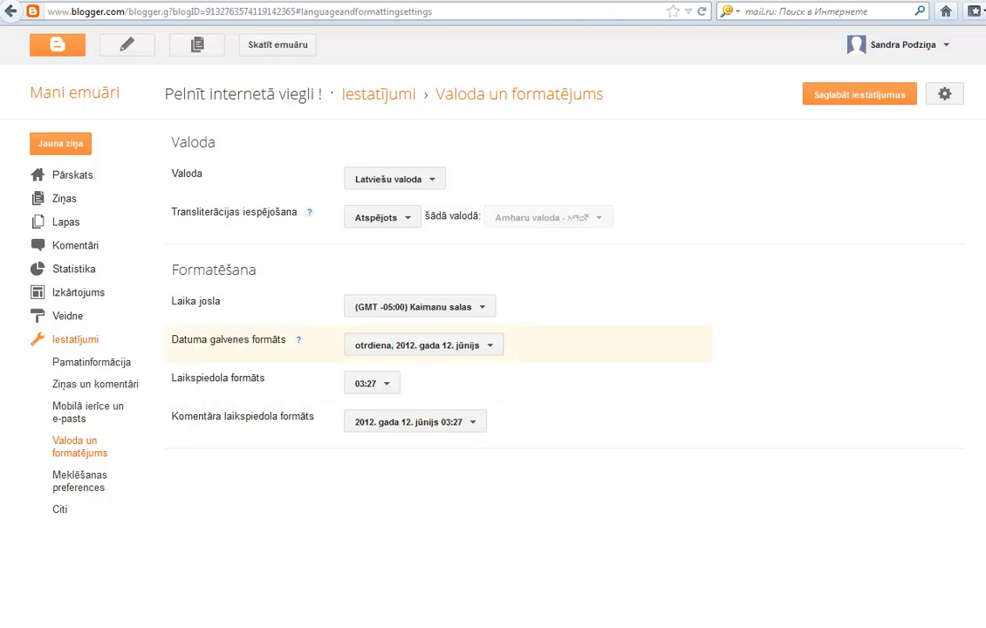
pyautogui.click(842, 97)
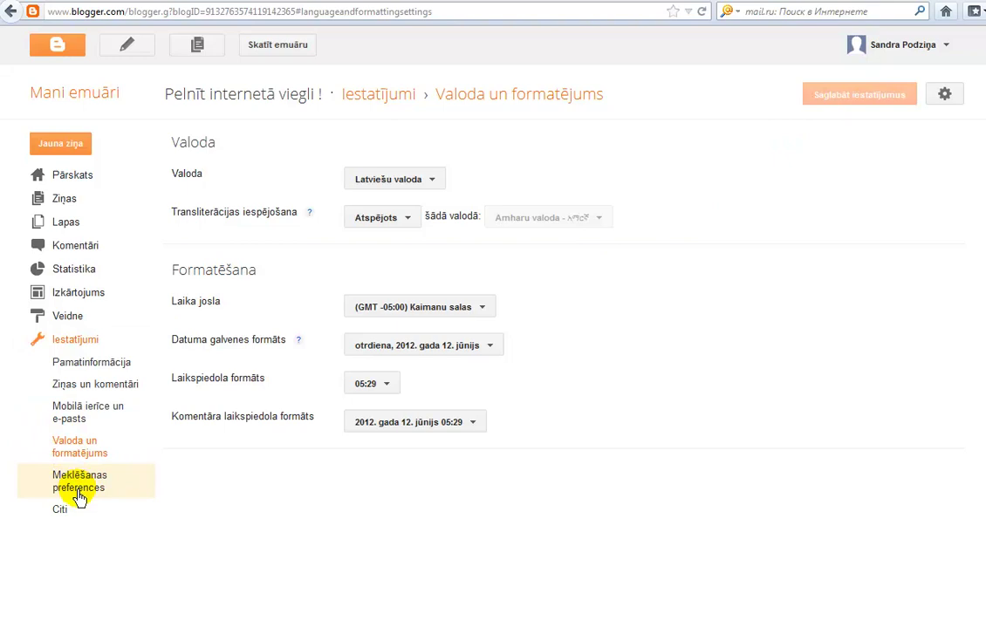
# Open the current template for customization and display its layout arrangement
pyautogui.click(66, 319)
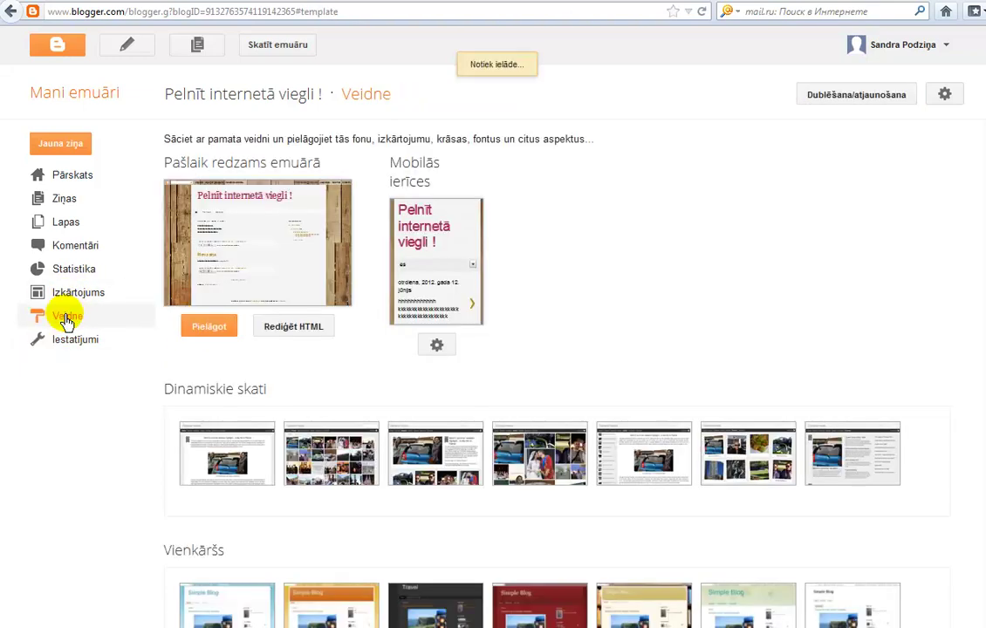
pyautogui.click(207, 330)
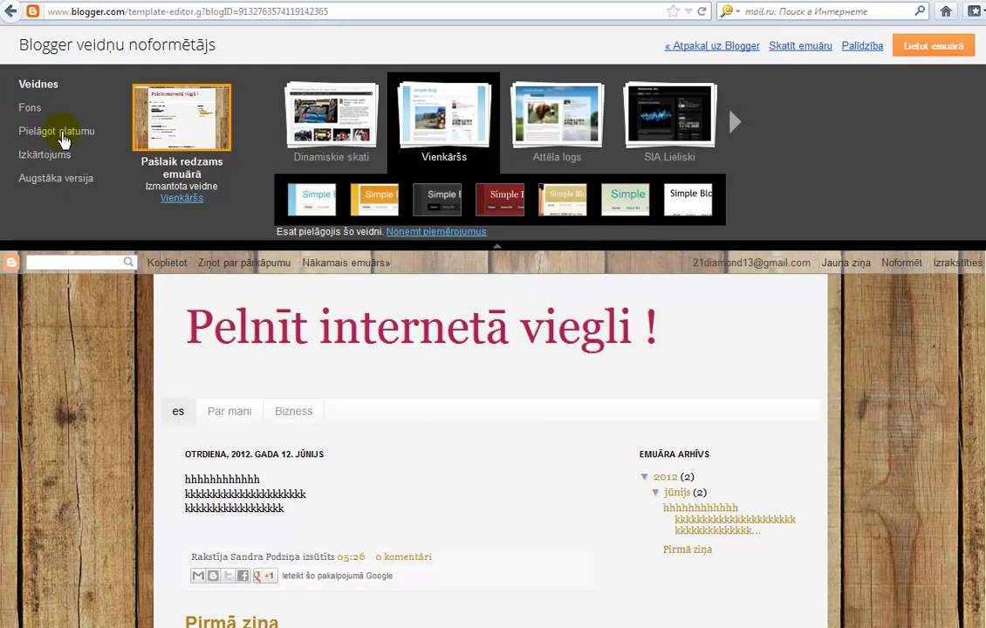
pyautogui.click(51, 158)
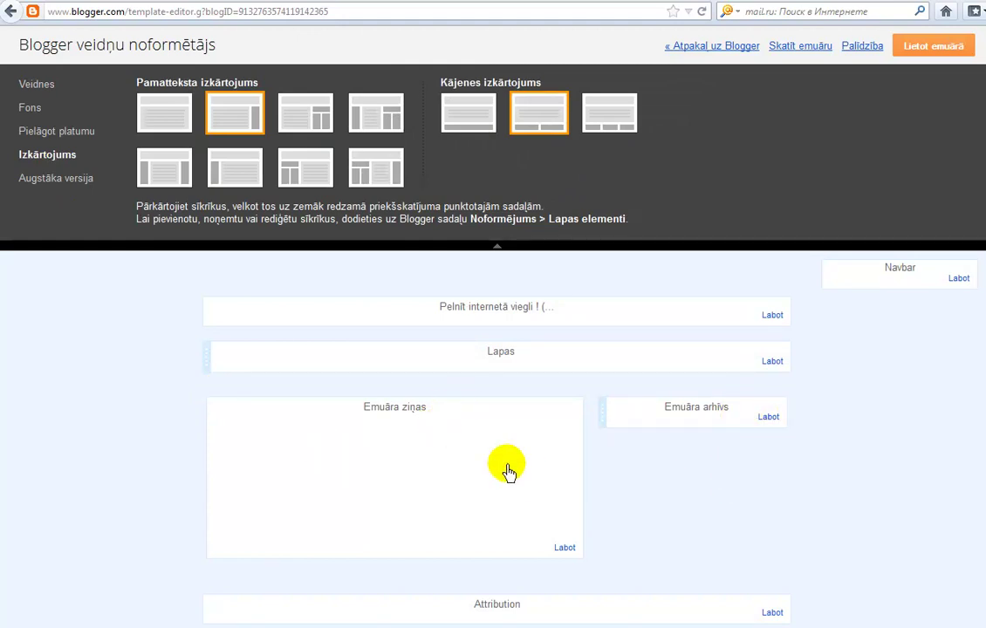
# Open the blog archive gadget's configuration and change its title to "Arhīvs"
pyautogui.click(768, 418)
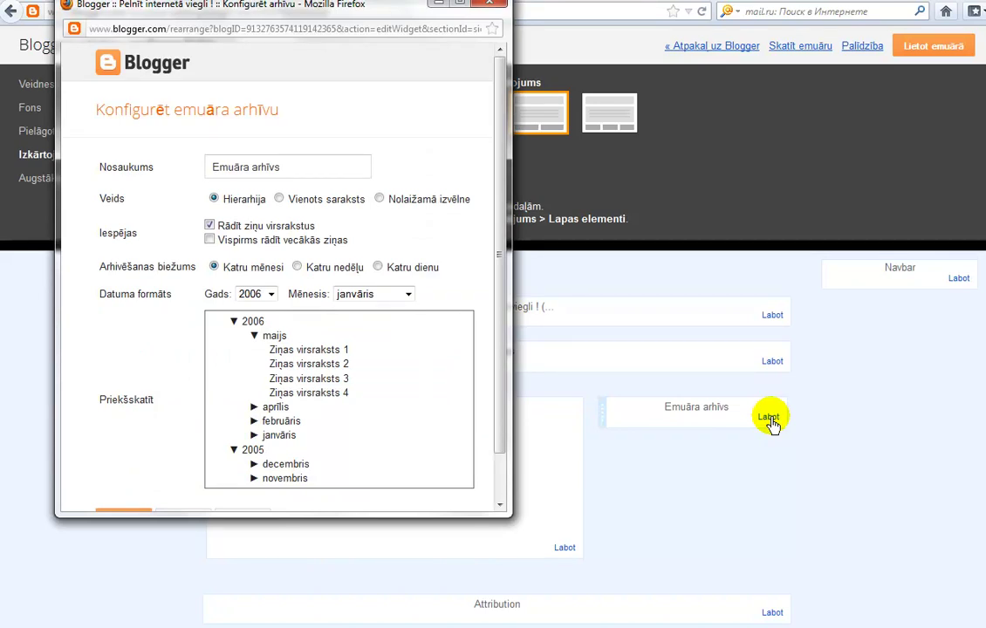
pyautogui.click(285, 166)
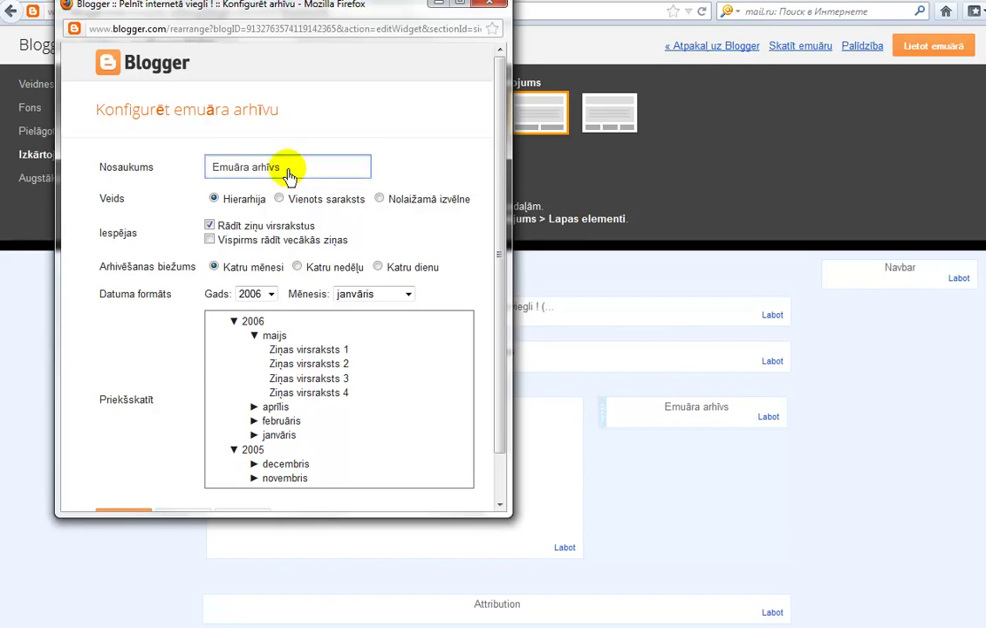
pyautogui.press('BackSpace')
pyautogui.press('BackSpace')
pyautogui.press('BackSpace')
pyautogui.press('BackSpace')
pyautogui.press('BackSpace')
pyautogui.press('BackSpace')
pyautogui.press('BackSpace')
pyautogui.press('BackSpace')
pyautogui.press('BackSpace')
pyautogui.press('BackSpace')
pyautogui.press('BackSpace')
pyautogui.press('BackSpace')
pyautogui.write('Ar')
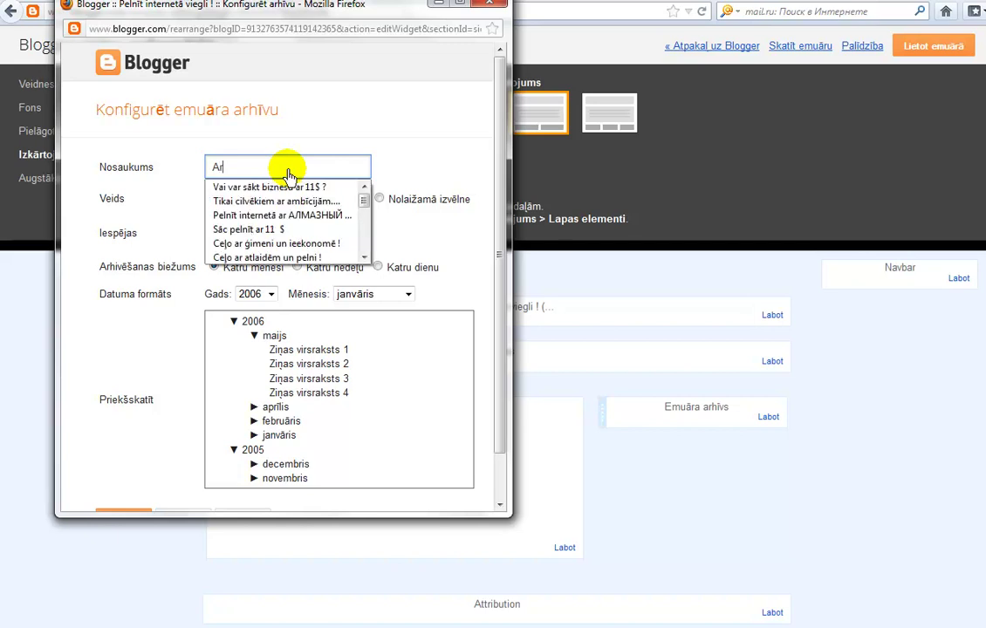
pyautogui.write('hīvs')
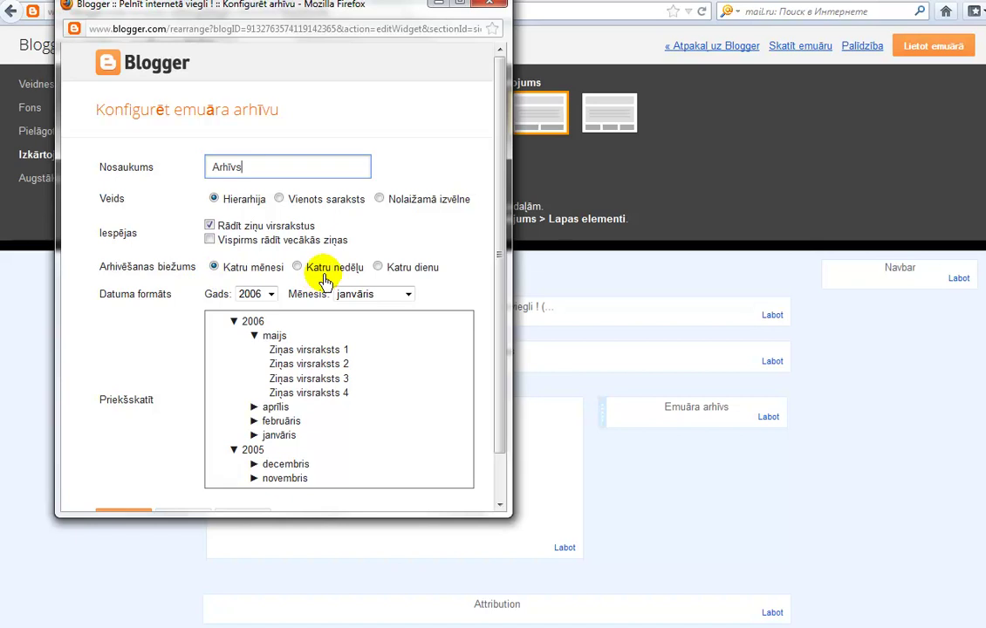
# Set the archive gadget's archiving frequency to weekly (Katru nedēļu) and save the gadget
pyautogui.click(378, 267)
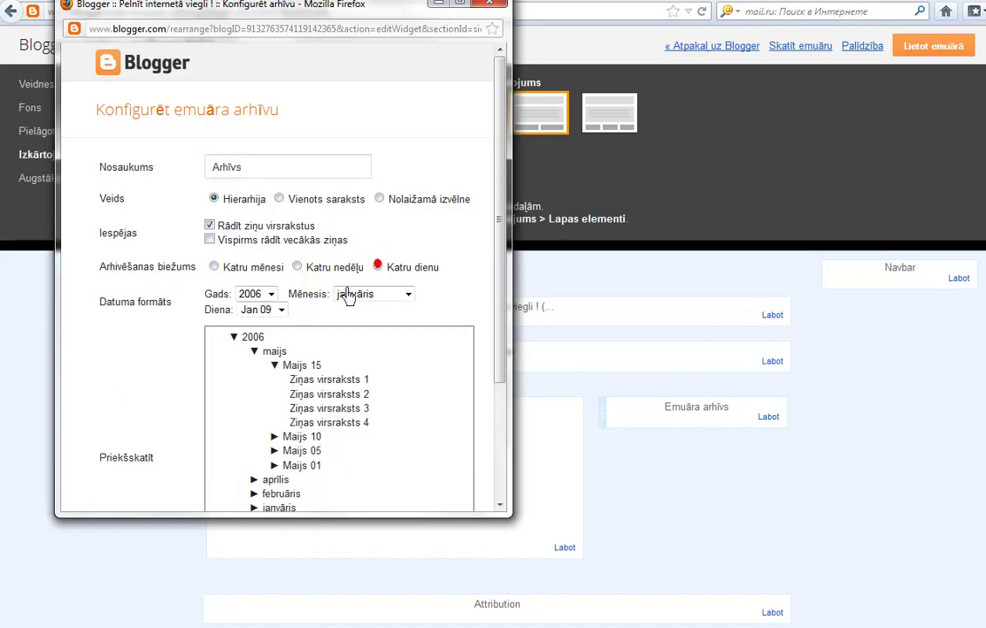
pyautogui.click(296, 267)
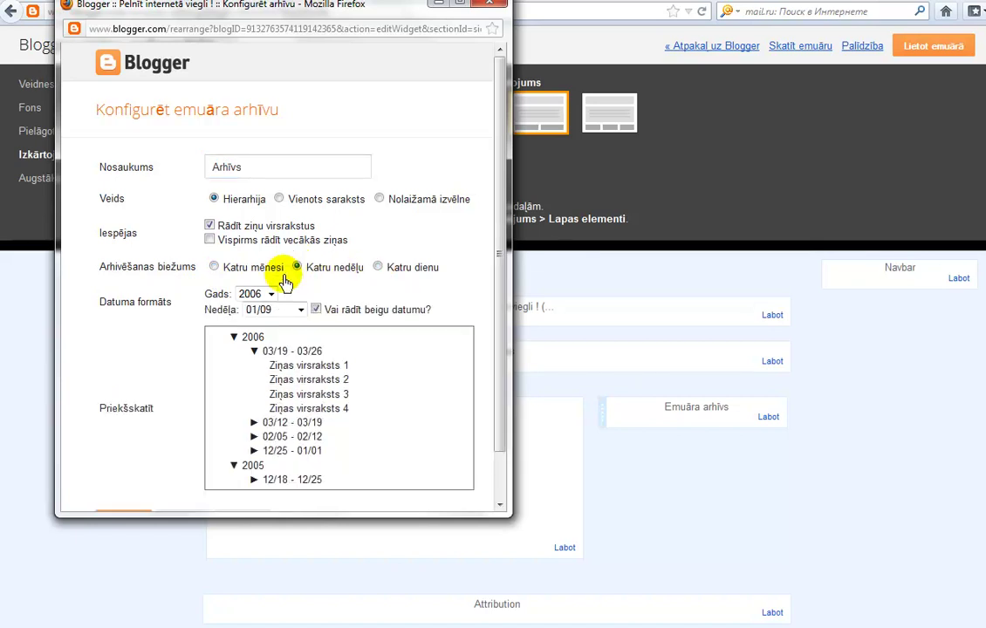
pyautogui.scroll(-1, 366, 462)
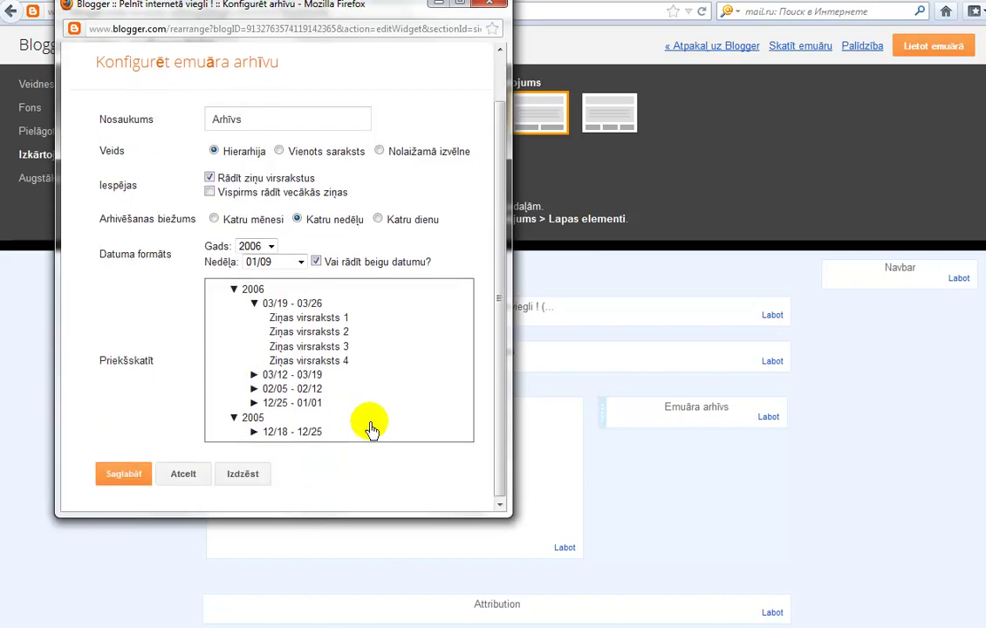
pyautogui.click(127, 475)
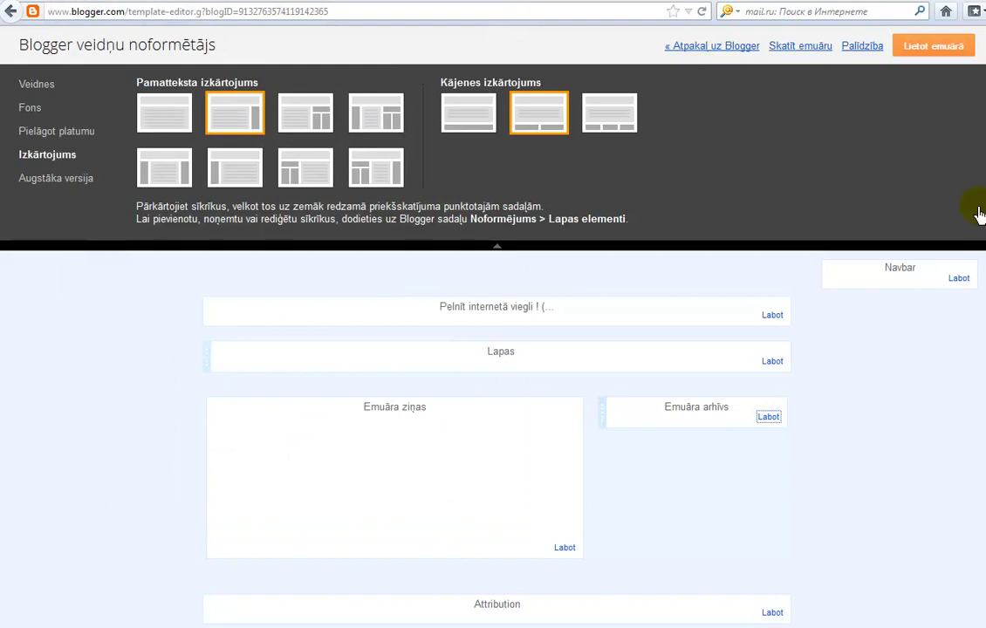
# Apply the template changes to the blog and view the live blog
pyautogui.click(933, 53)
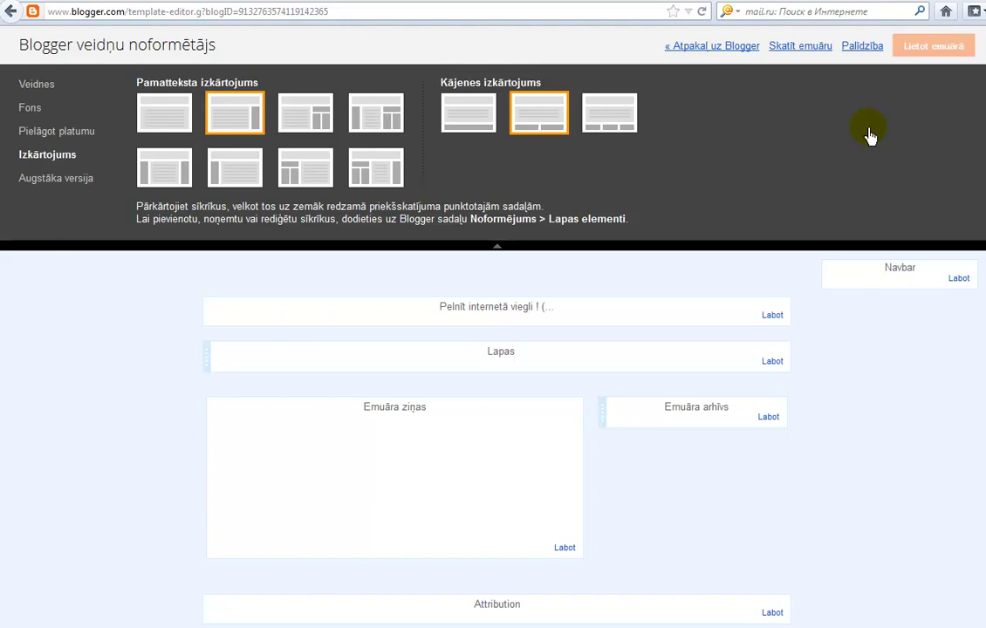
pyautogui.click(785, 46)
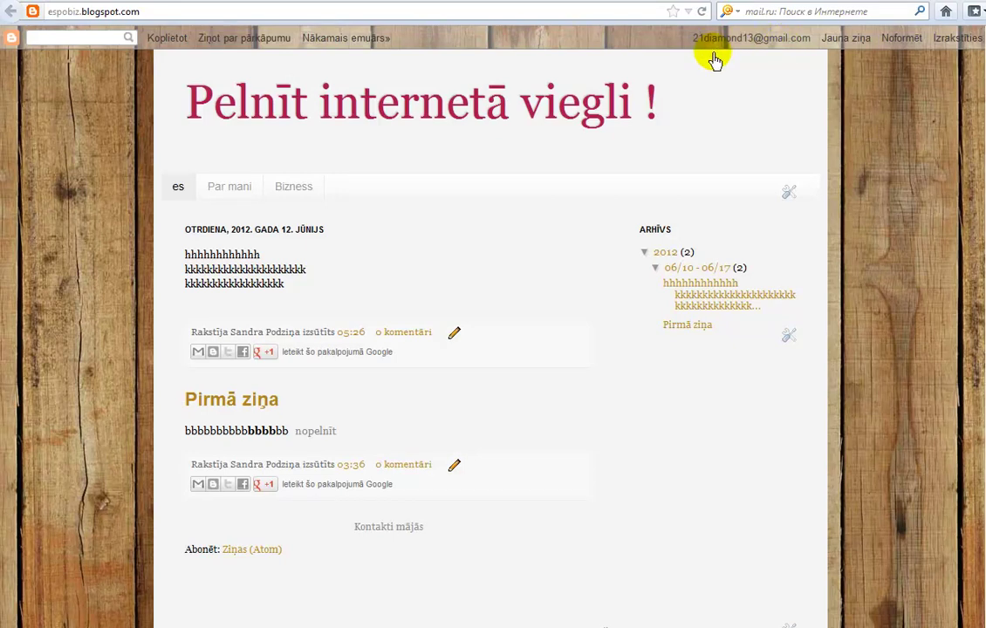
# Go to the blog's layout page and add the Poga +1 gadget to the sidebar with its default settings
pyautogui.click(898, 38)
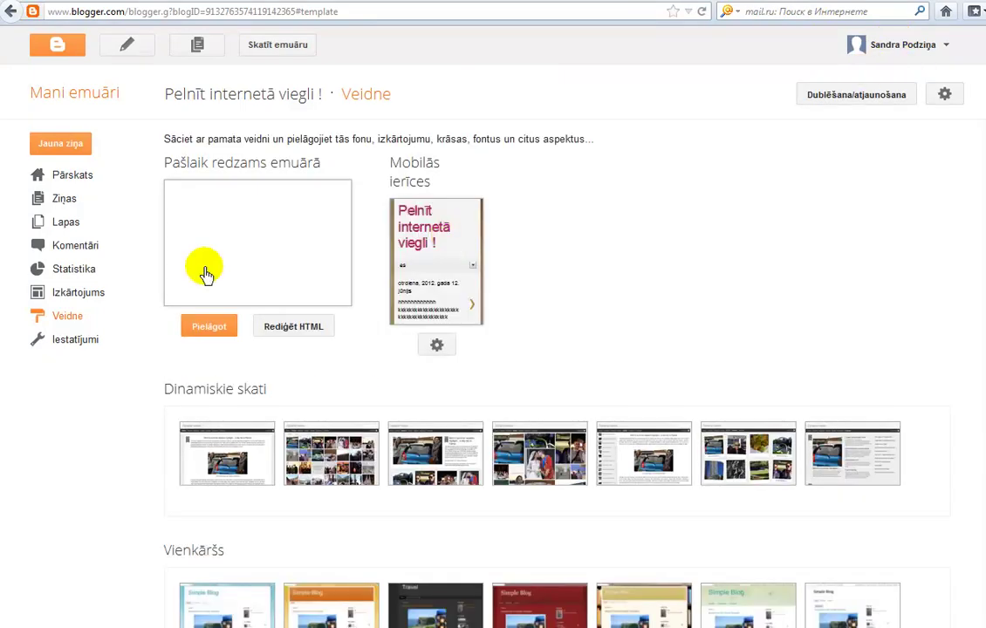
pyautogui.click(75, 295)
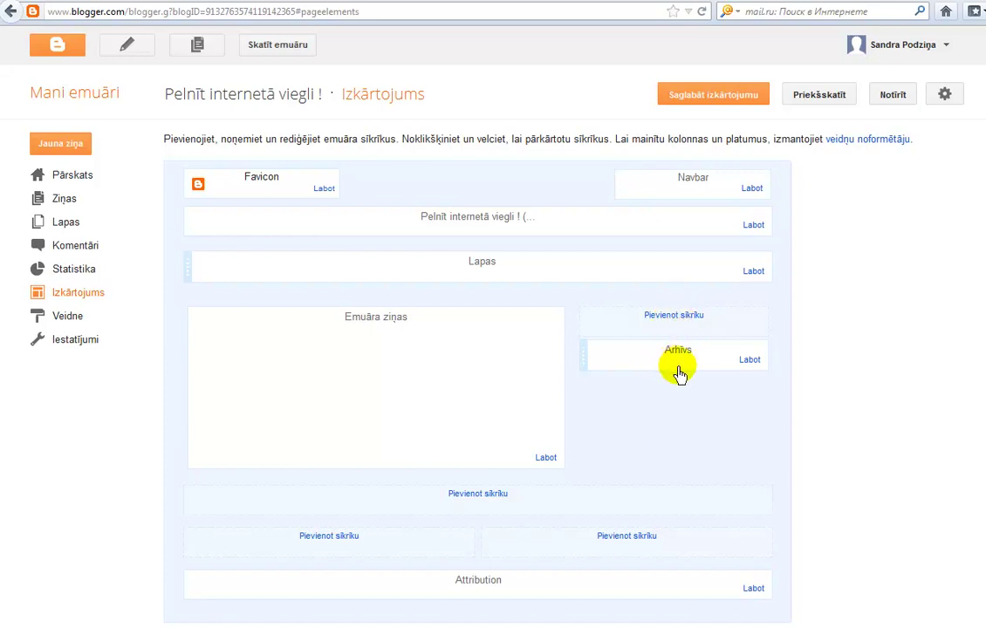
pyautogui.click(677, 321)
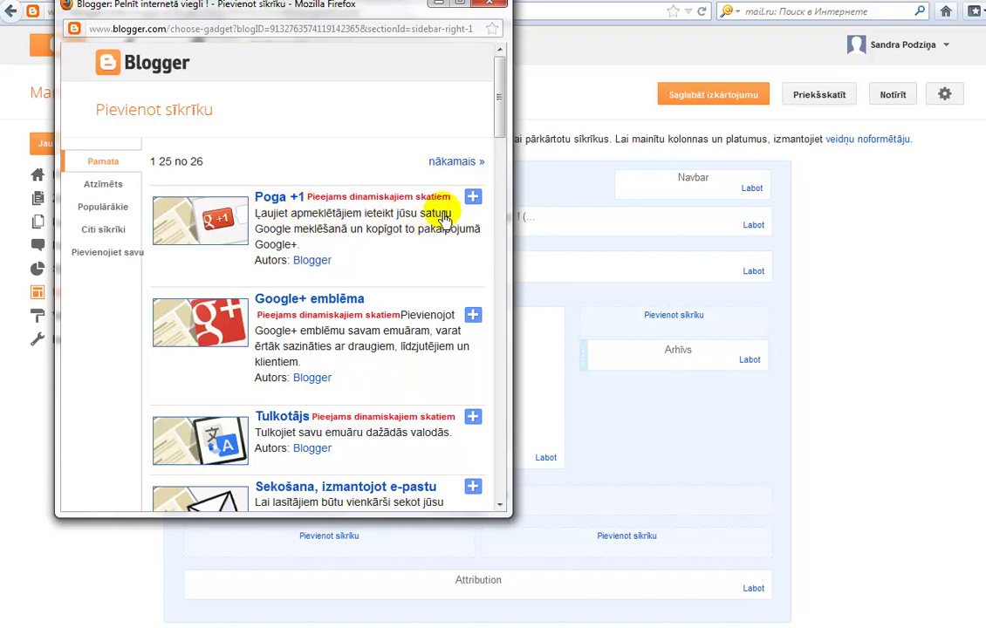
pyautogui.click(472, 199)
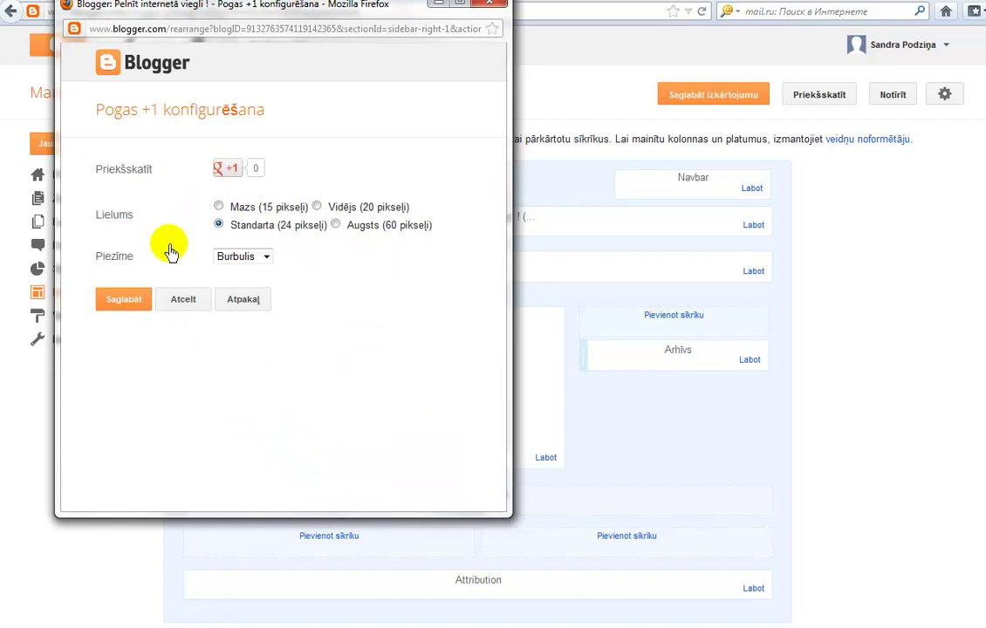
pyautogui.click(125, 303)
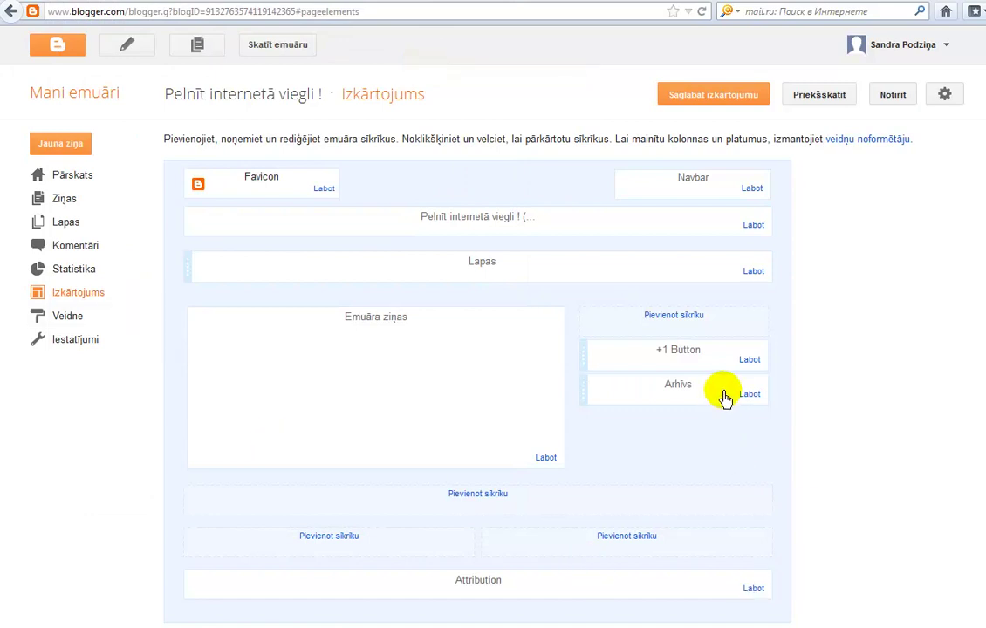
# Choose the Emuāra statistika gadget for the sidebar and title it "Cik mani lasa"
pyautogui.click(681, 319)
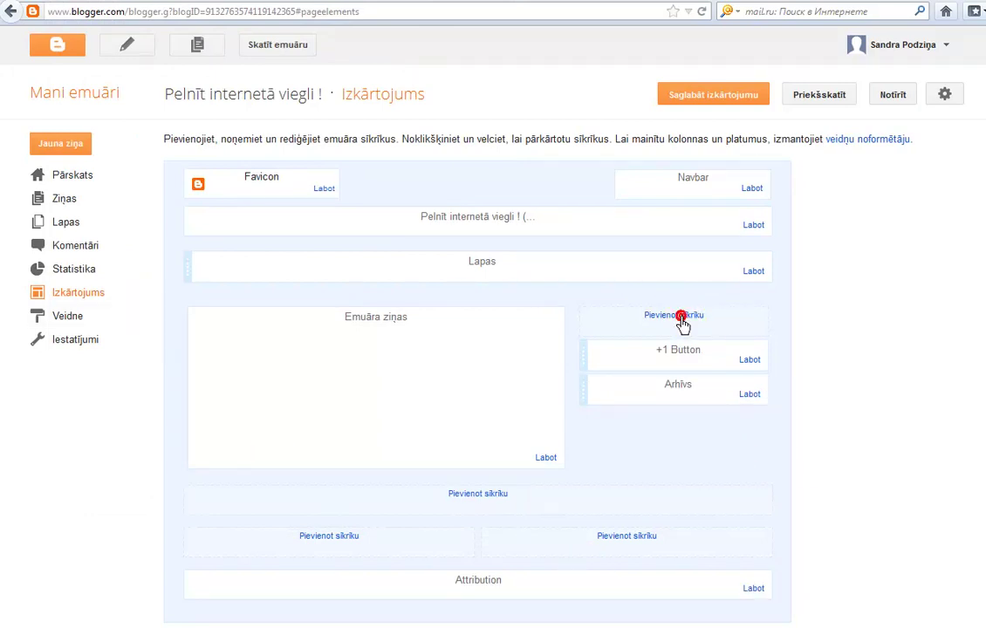
pyautogui.scroll(-5, 419, 301)
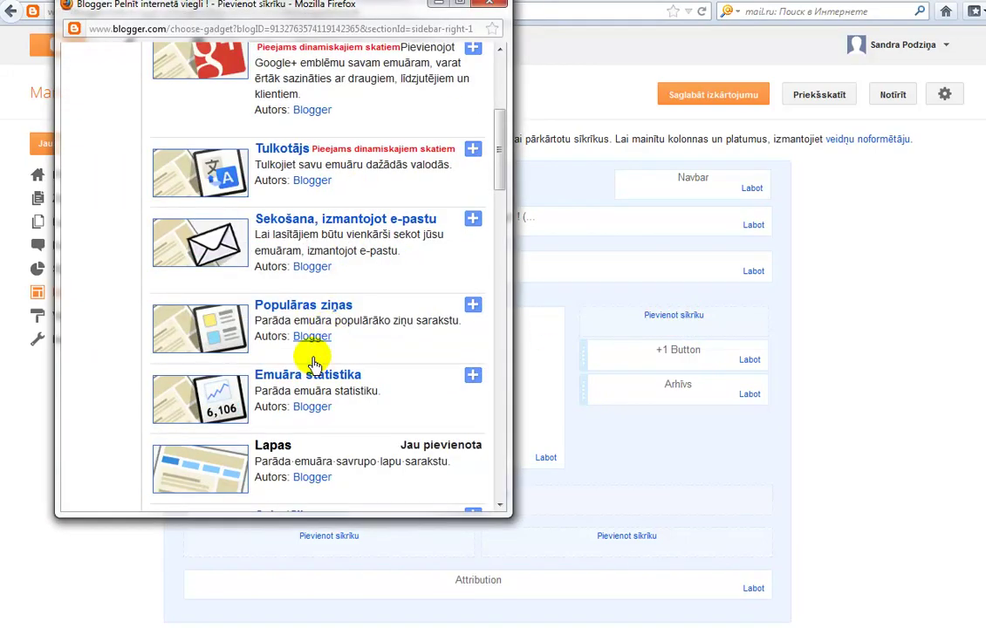
pyautogui.scroll(-4, 296, 366)
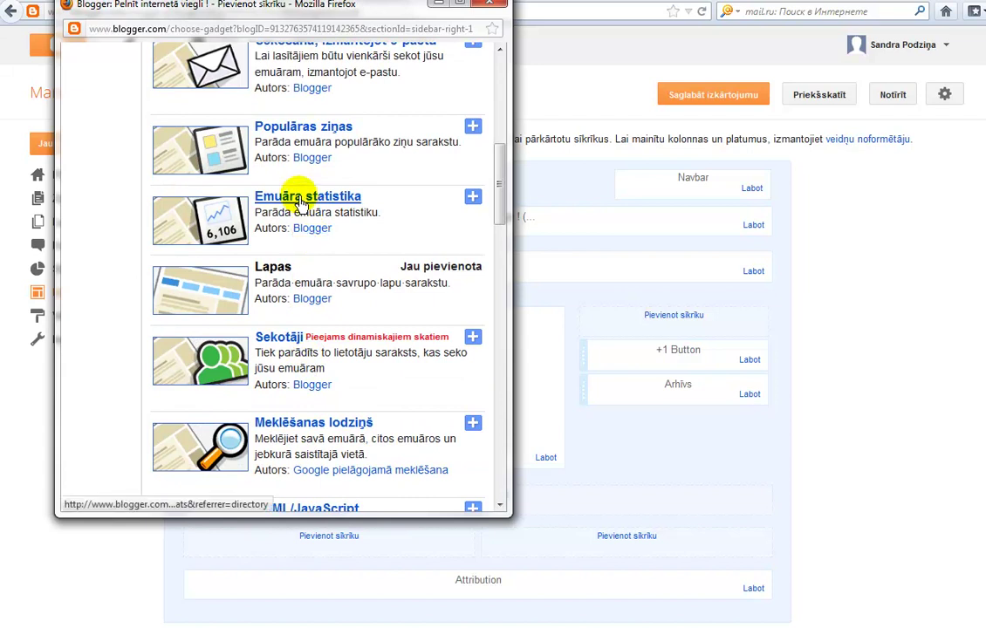
pyautogui.click(473, 200)
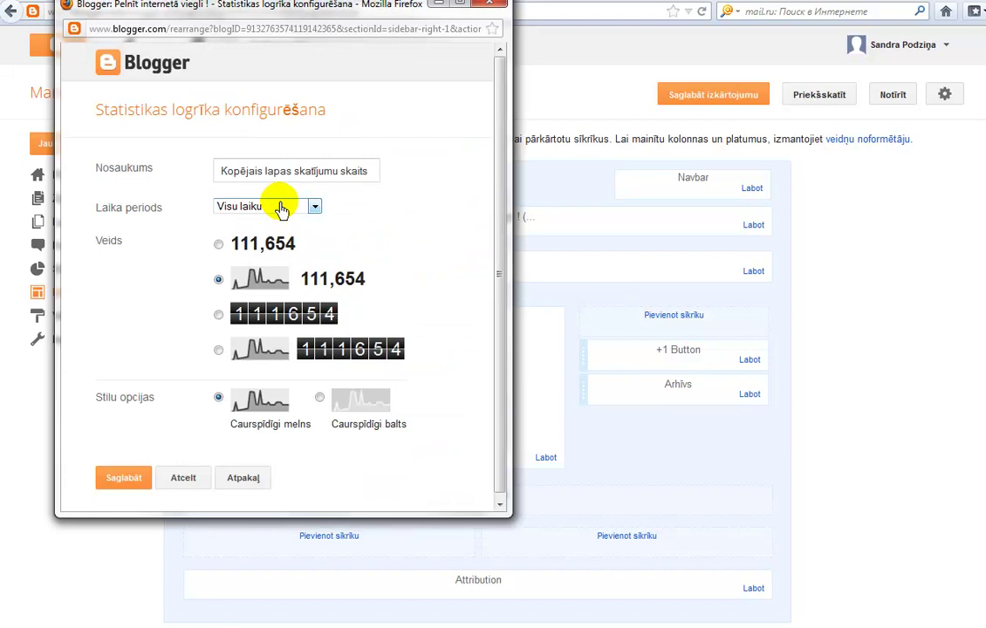
pyautogui.click(369, 178)
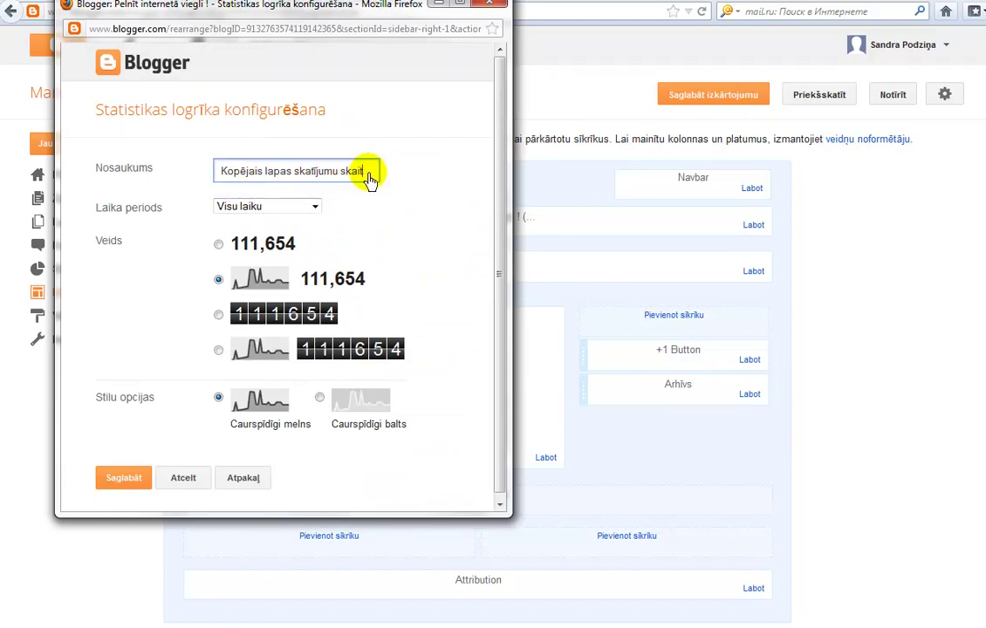
pyautogui.press('BackSpace')
pyautogui.press('BackSpace')
pyautogui.press('BackSpace')
pyautogui.press('BackSpace')
pyautogui.press('BackSpace')
pyautogui.press('BackSpace')
pyautogui.press('BackSpace')
pyautogui.press('BackSpace')
pyautogui.press('BackSpace')
pyautogui.press('BackSpace')
pyautogui.press('BackSpace')
pyautogui.press('BackSpace')
pyautogui.press('BackSpace')
pyautogui.press('BackSpace')
pyautogui.press('BackSpace')
pyautogui.press('BackSpace')
pyautogui.press('BackSpace')
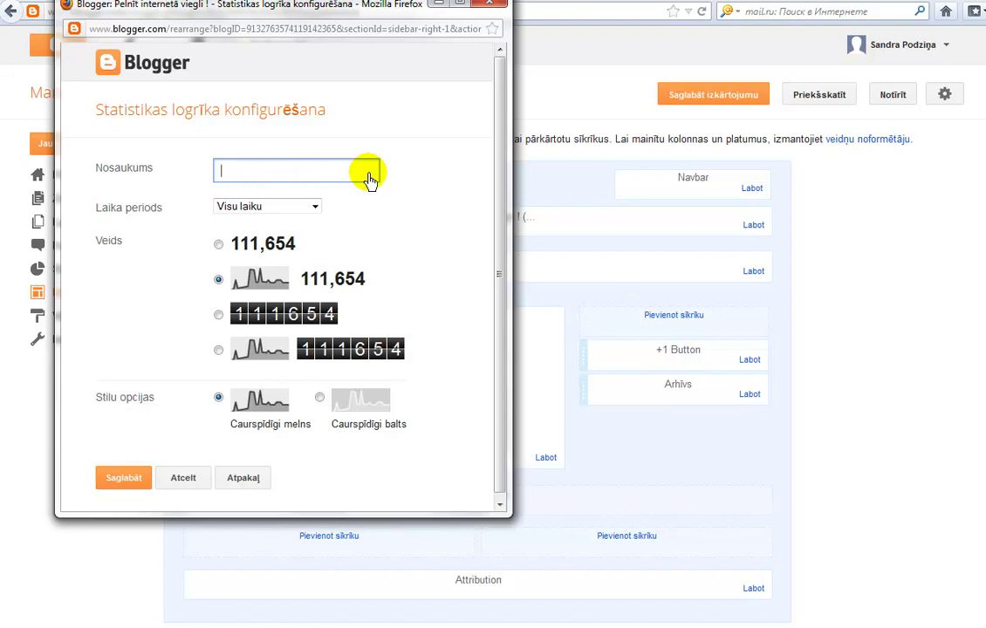
pyautogui.write('Cik mani lasa')
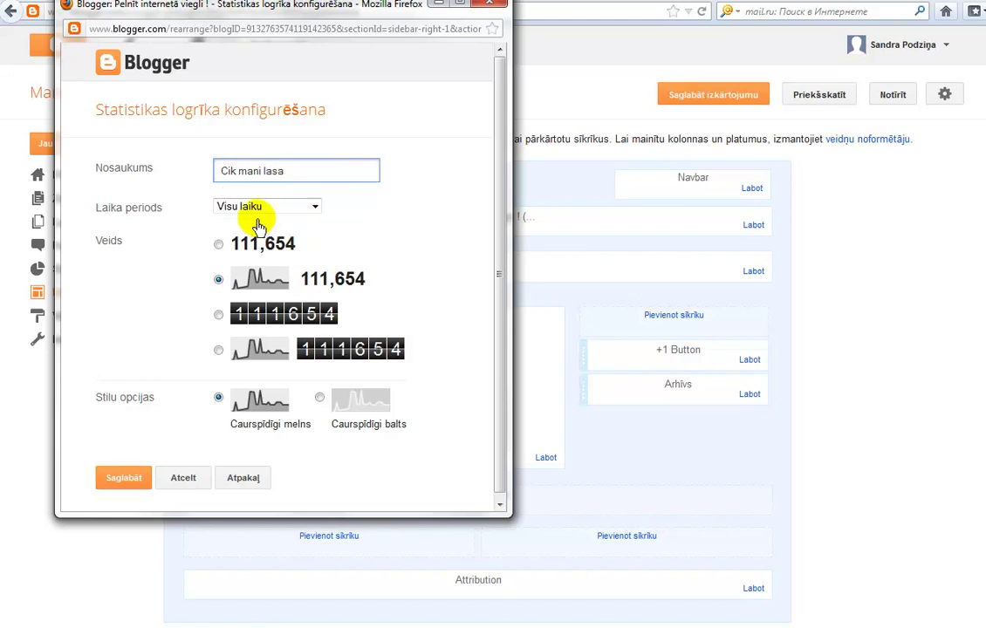
# Check the statistics gadget's time periods, choose the graph with flip-style counter digits and save the gadget
pyautogui.click(314, 207)
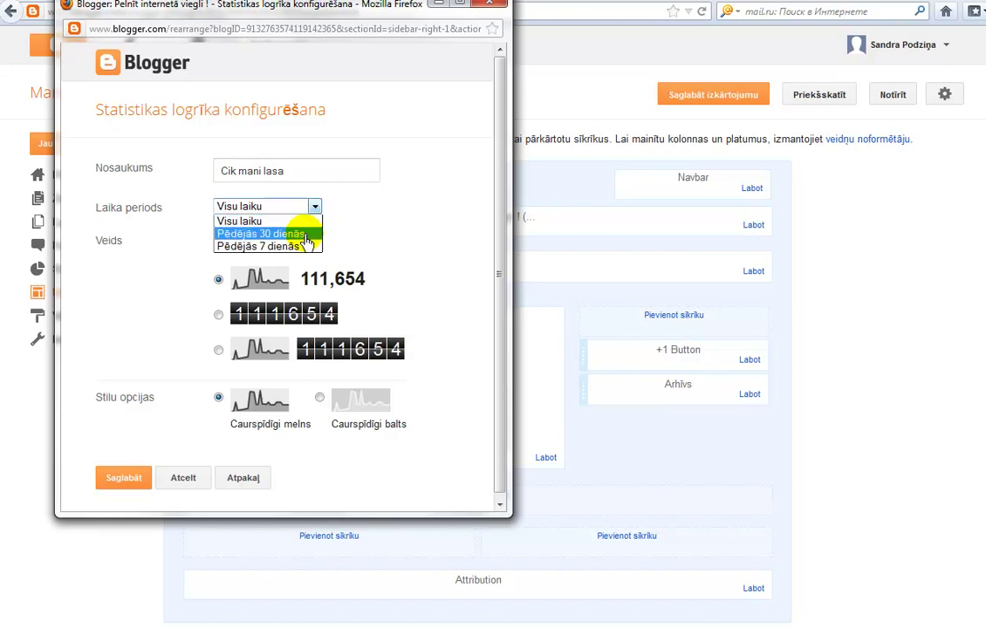
pyautogui.click(342, 243)
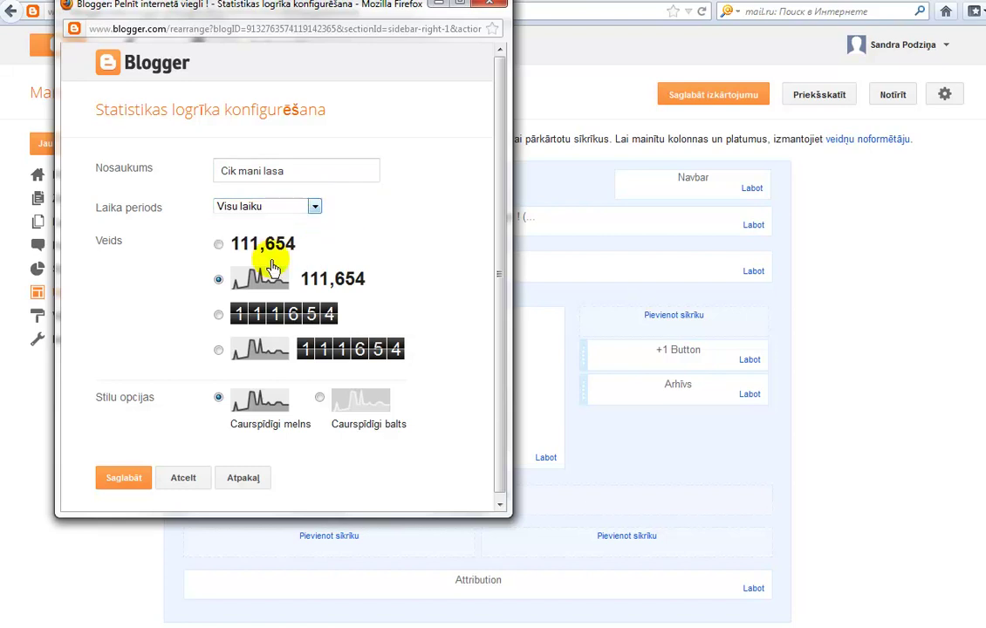
pyautogui.click(218, 350)
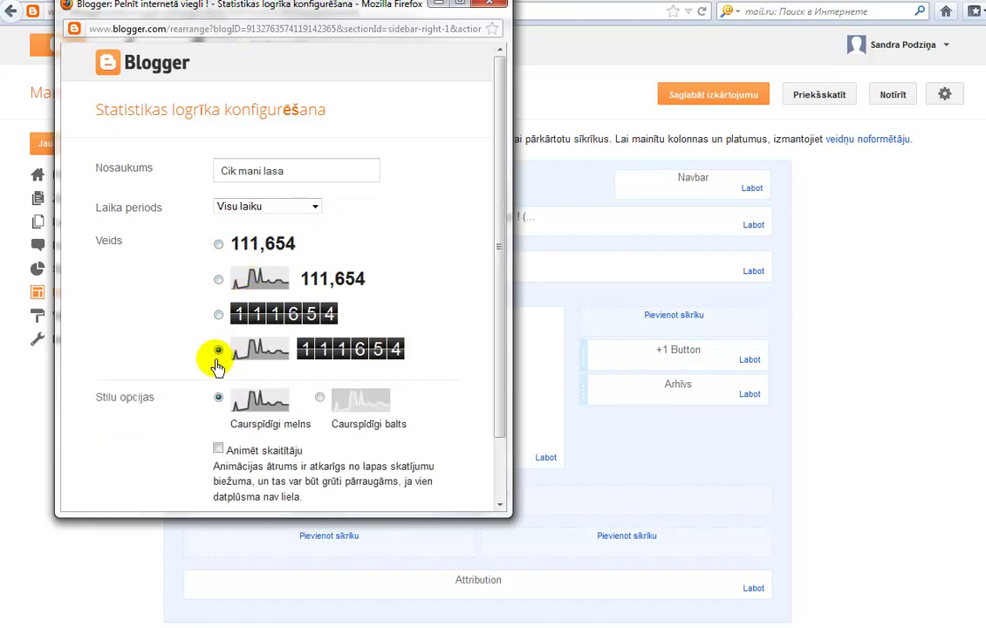
pyautogui.scroll(-2, 251, 427)
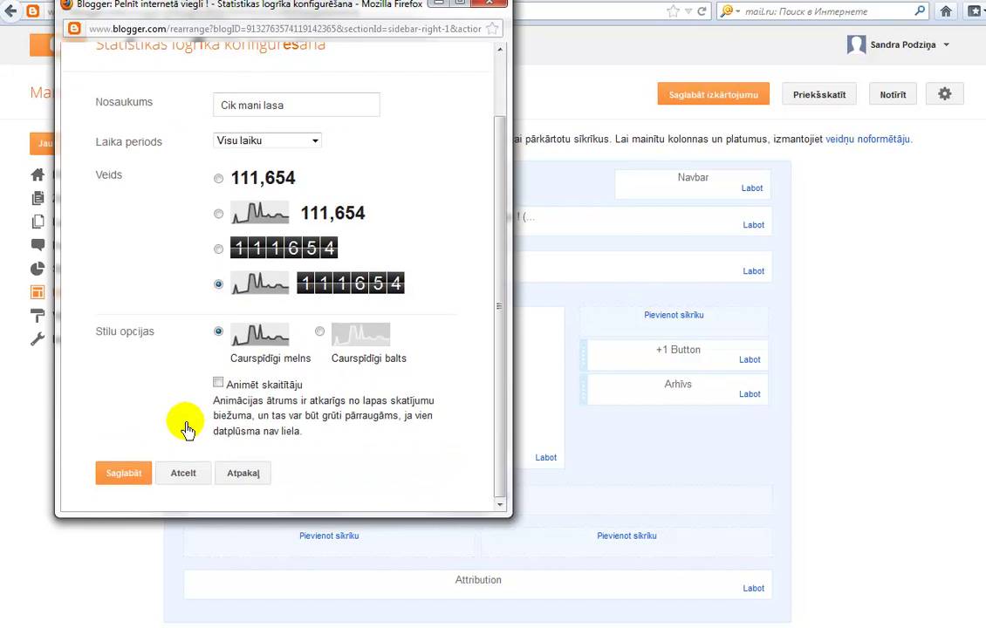
pyautogui.click(124, 471)
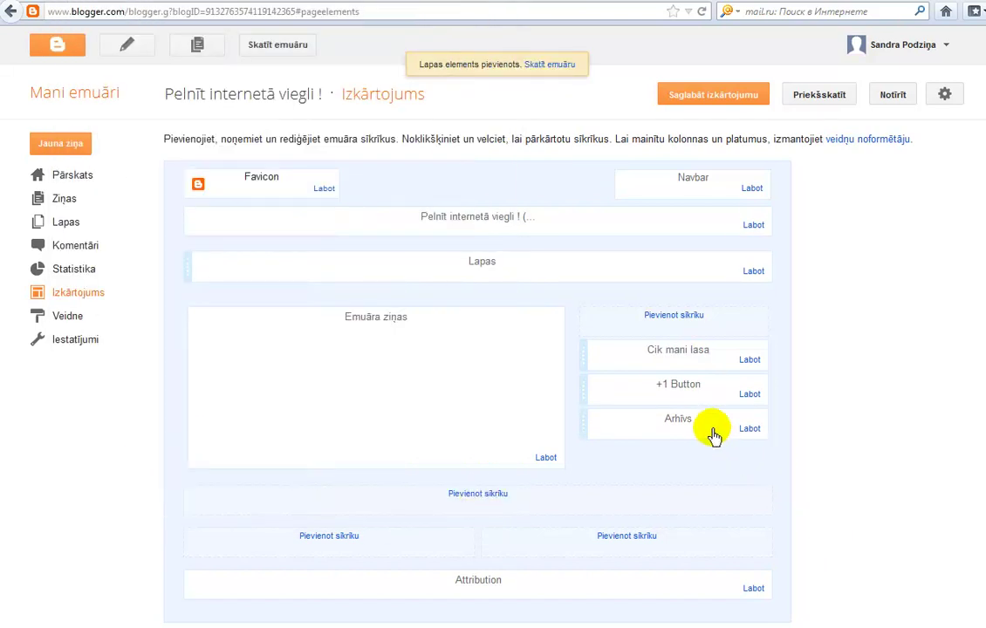
# Browse the available sidebar gadgets and open the configuration of a new Saišu saraksts gadget
pyautogui.click(680, 320)
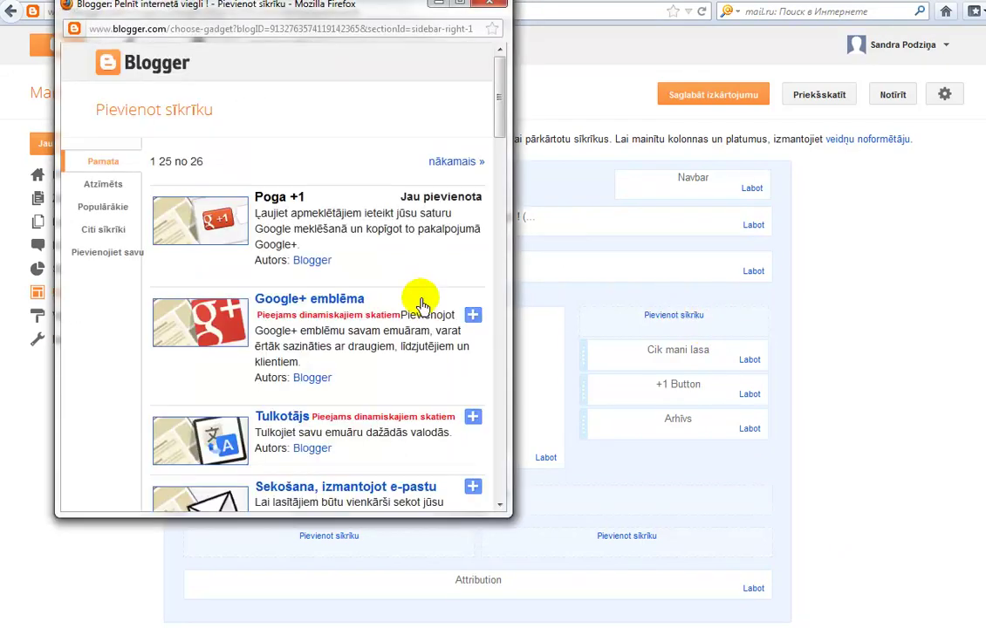
pyautogui.scroll(-6, 422, 306)
pyautogui.scroll(-6, 418, 301)
pyautogui.scroll(3, 419, 297)
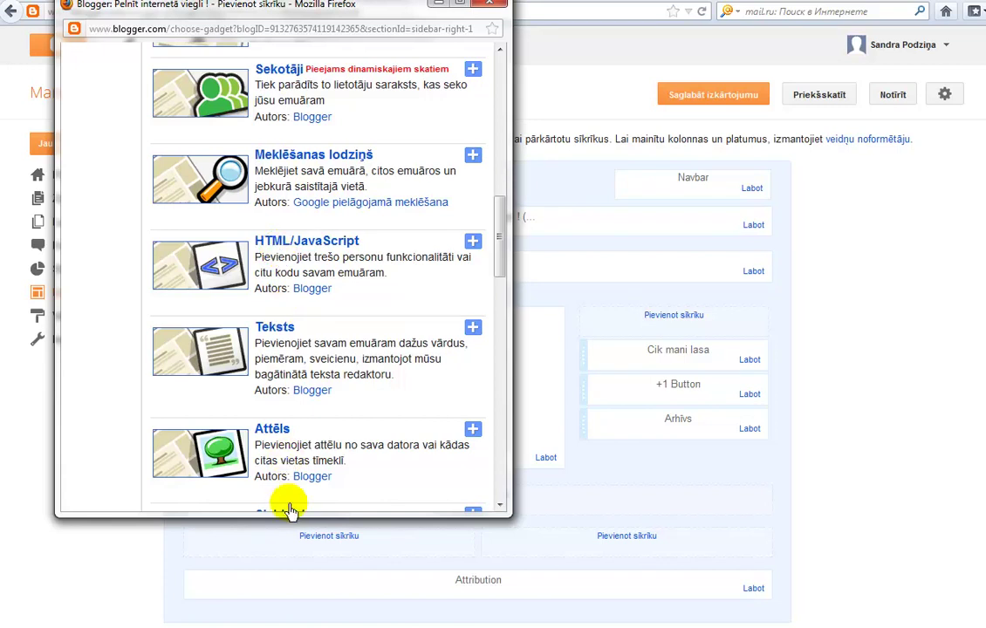
pyautogui.scroll(-8, 285, 449)
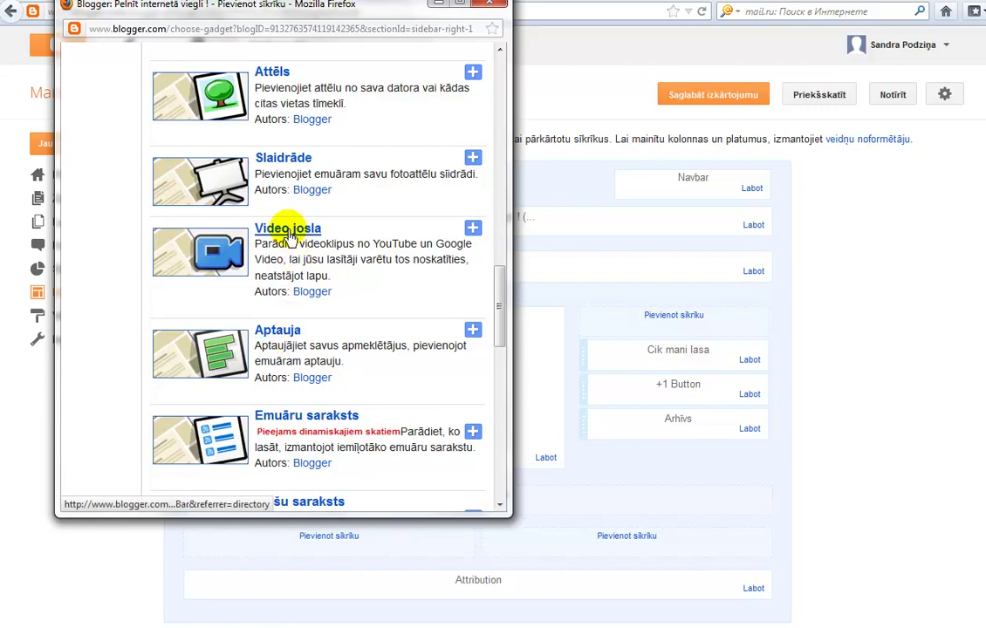
pyautogui.scroll(-5, 282, 170)
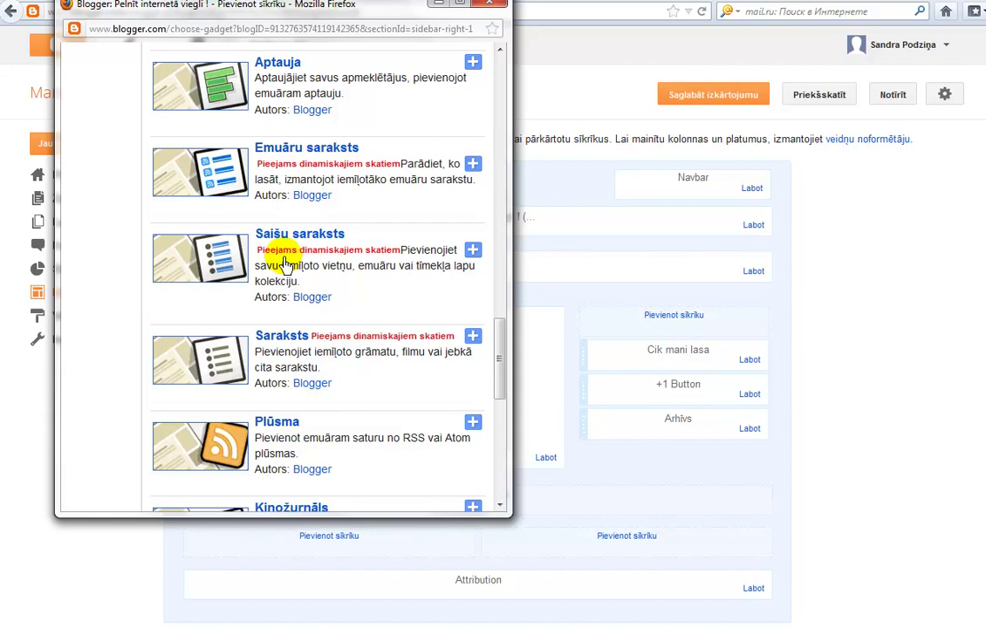
pyautogui.click(472, 250)
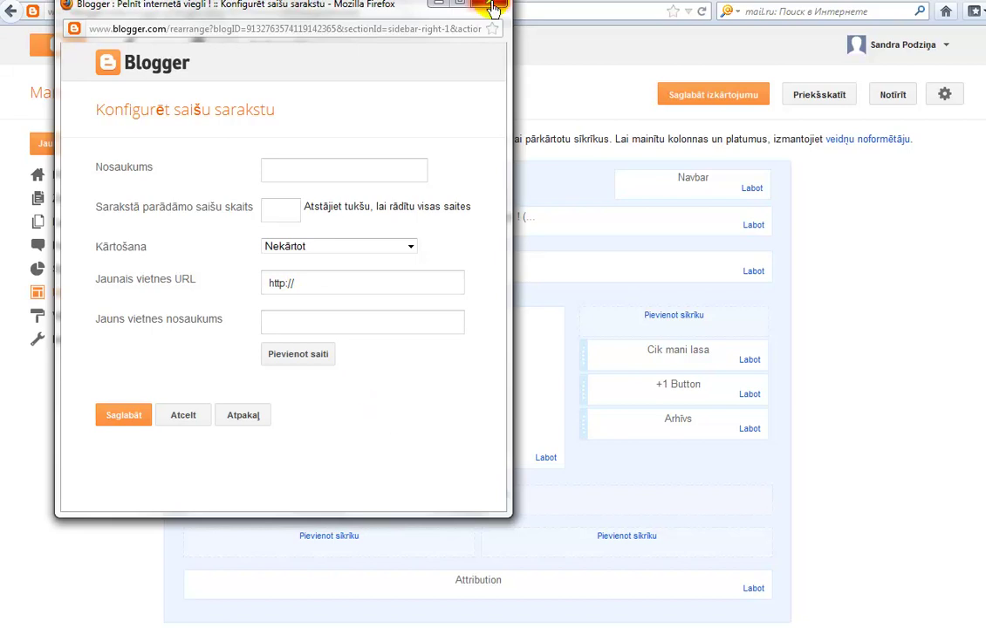
# Switch to the japrosument.ru website and copy its address
pyautogui.click(433, 5)
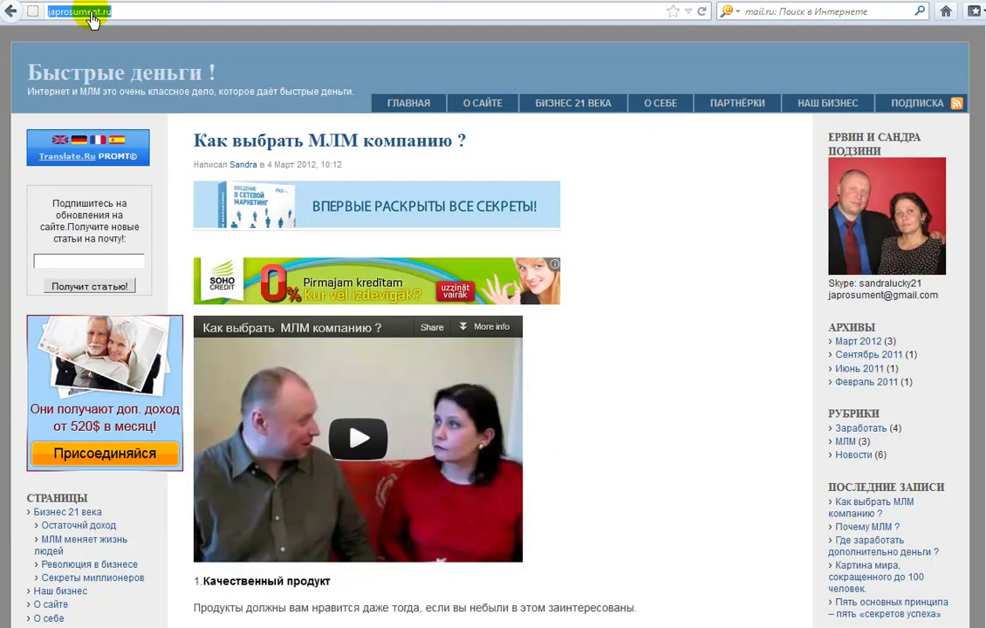
pyautogui.rightClick(95, 14)
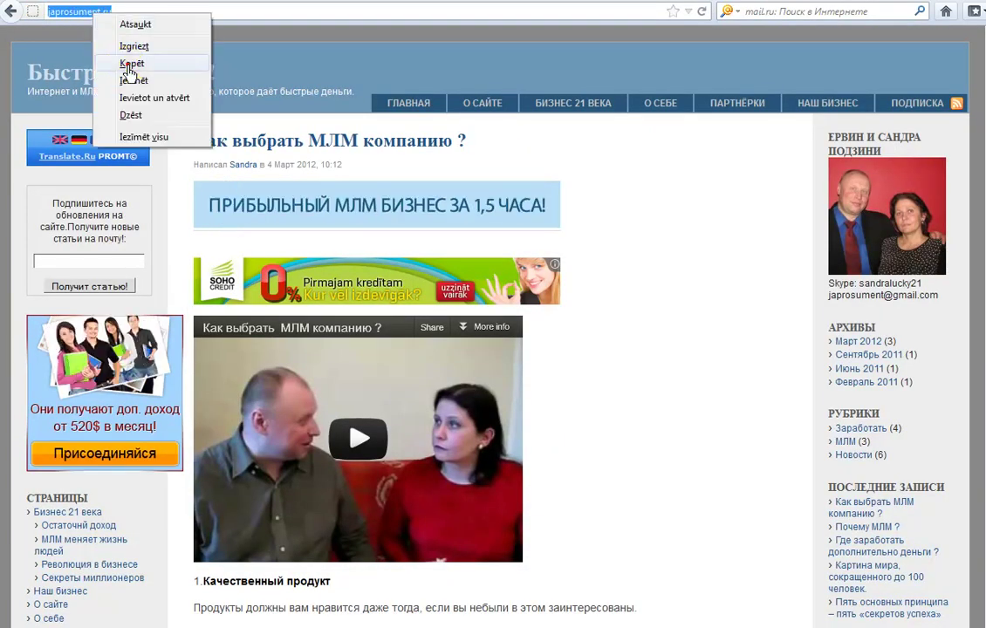
pyautogui.click(129, 65)
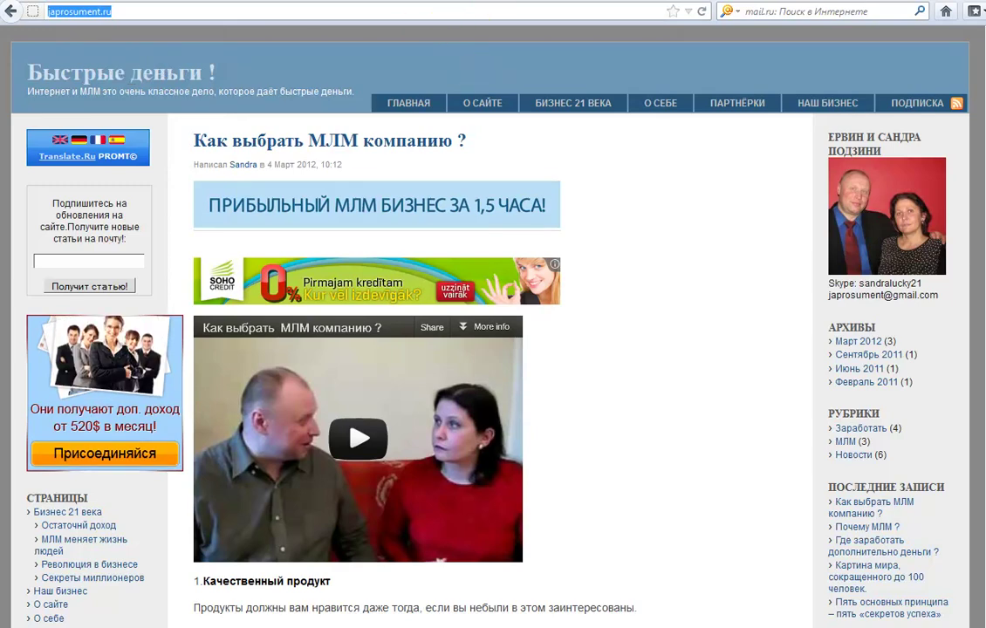
pyautogui.moveTo(260, 627)
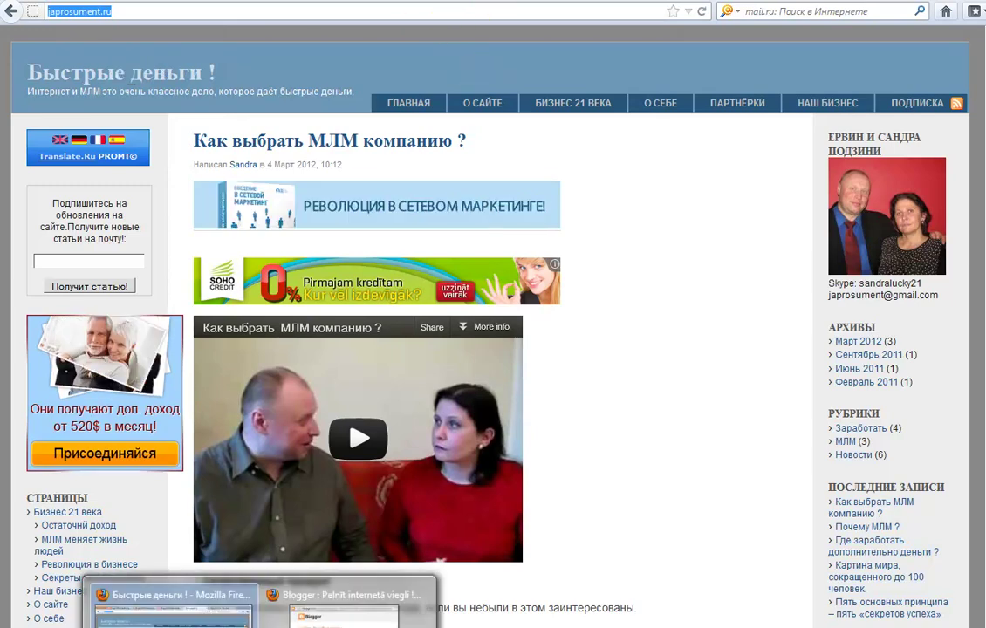
pyautogui.click(344, 606)
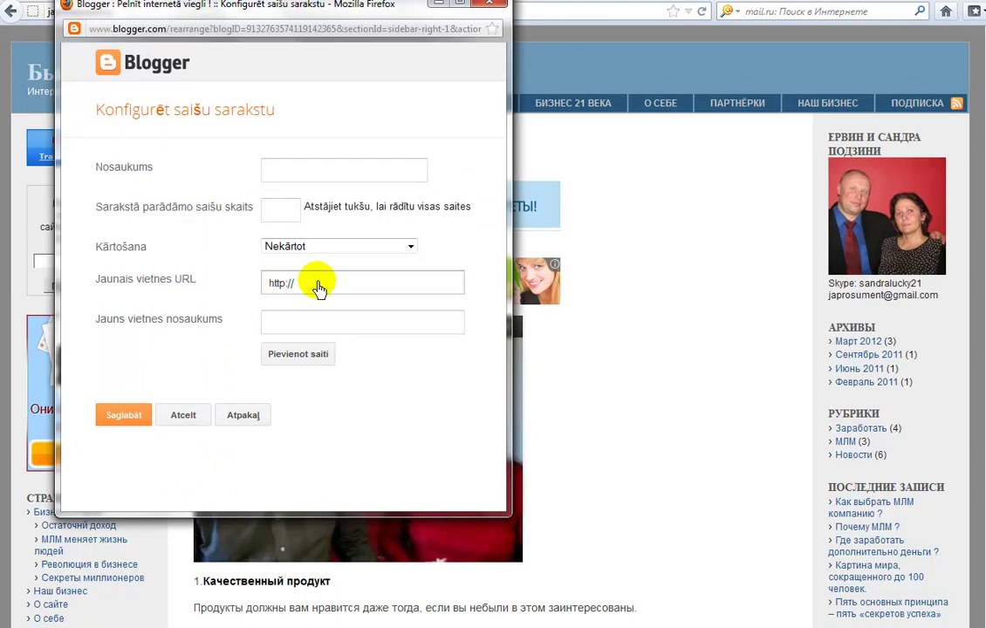
pyautogui.click(319, 286)
pyautogui.rightClick(319, 285)
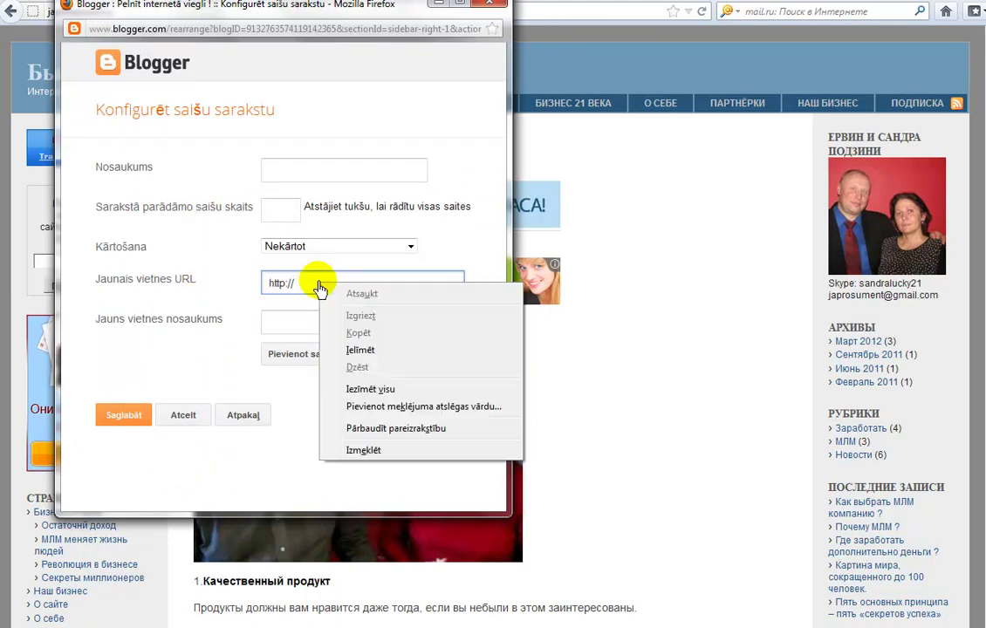
pyautogui.click(360, 350)
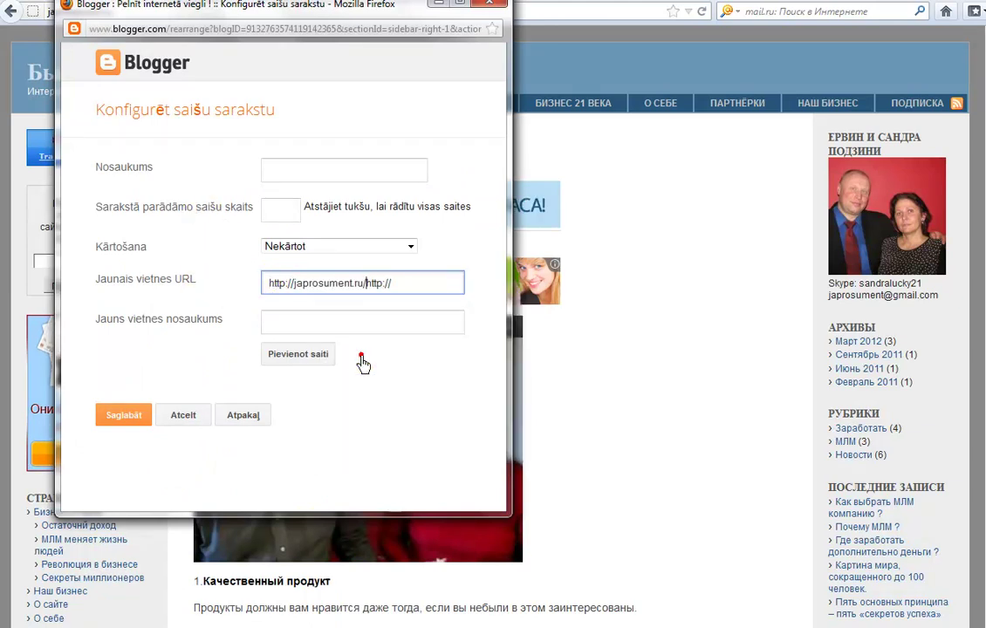
pyautogui.click(401, 283)
pyautogui.press('BackSpace')
pyautogui.press('BackSpace')
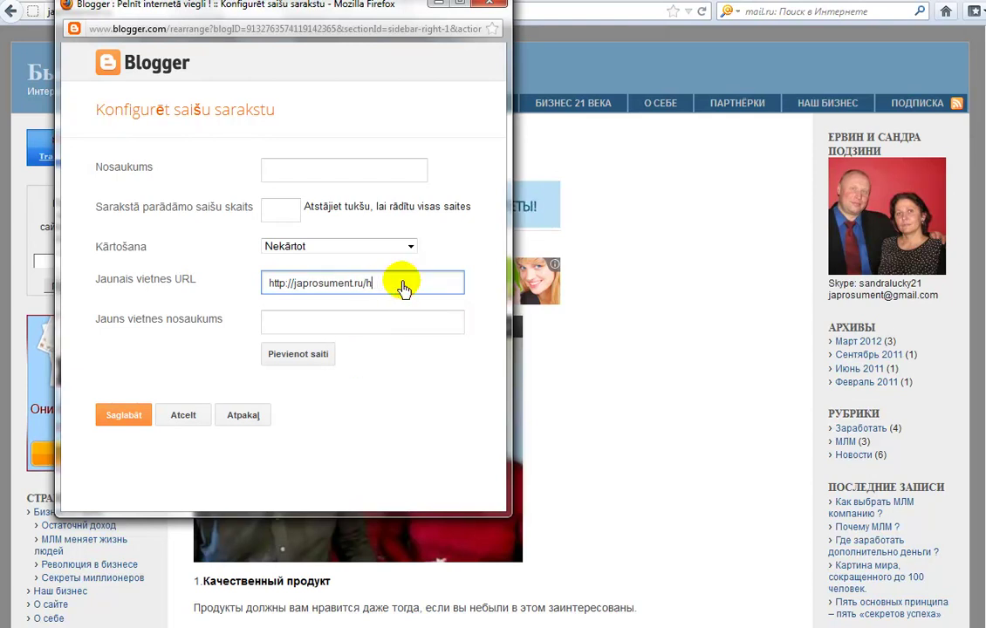
pyautogui.press('BackSpace')
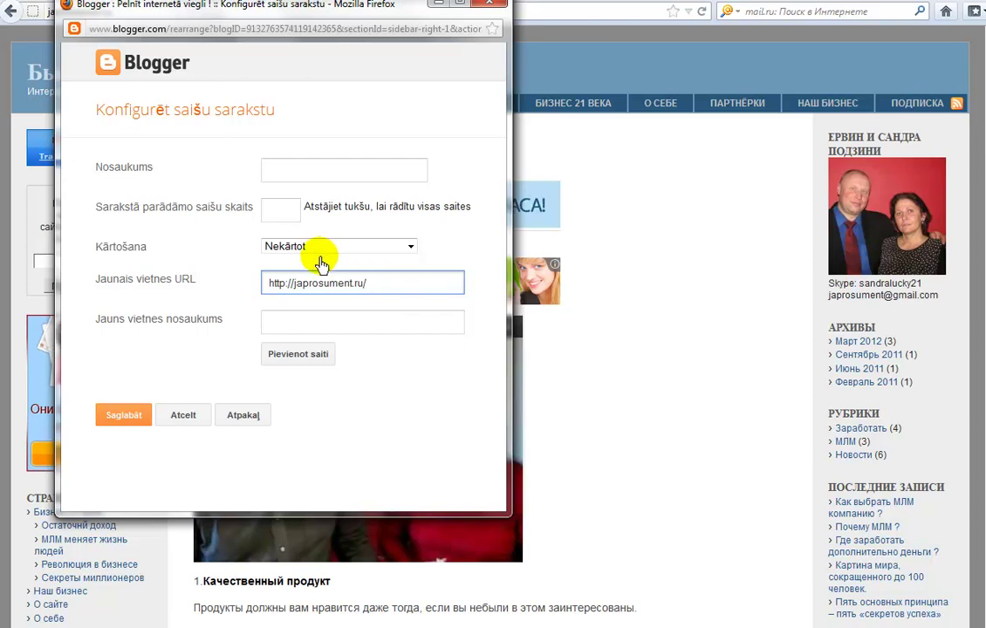
# Name the new site "Krievu val." and add it as a link to the list
pyautogui.click(294, 325)
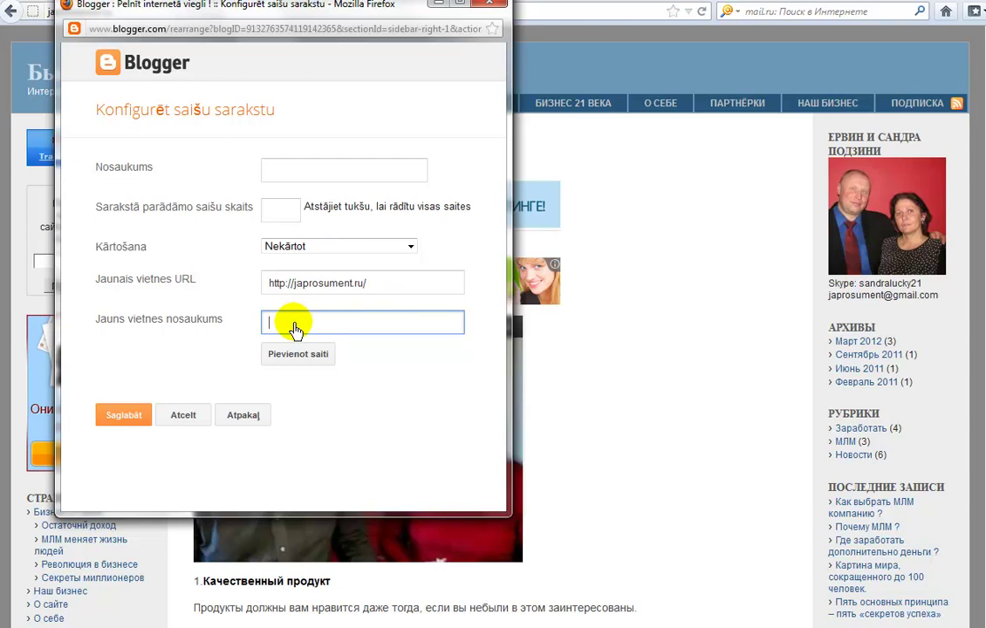
pyautogui.write('K')
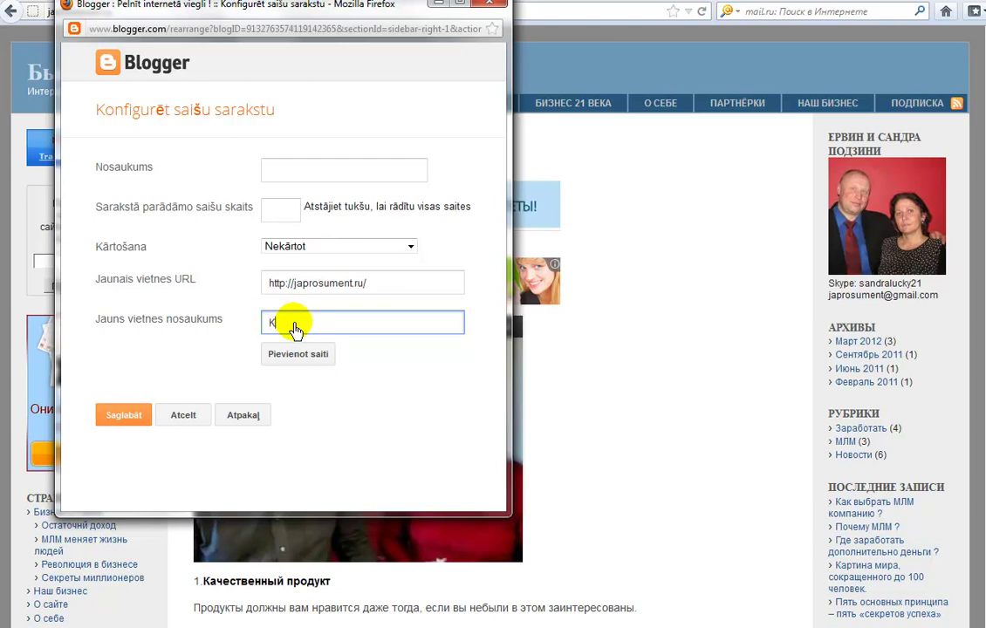
pyautogui.write('rievu va')
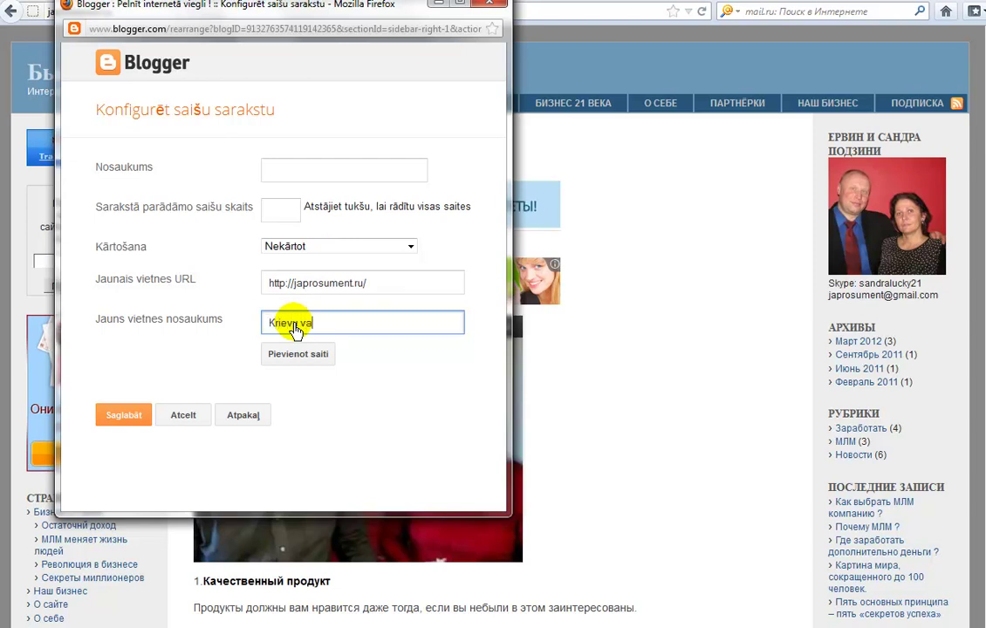
pyautogui.write('l.')
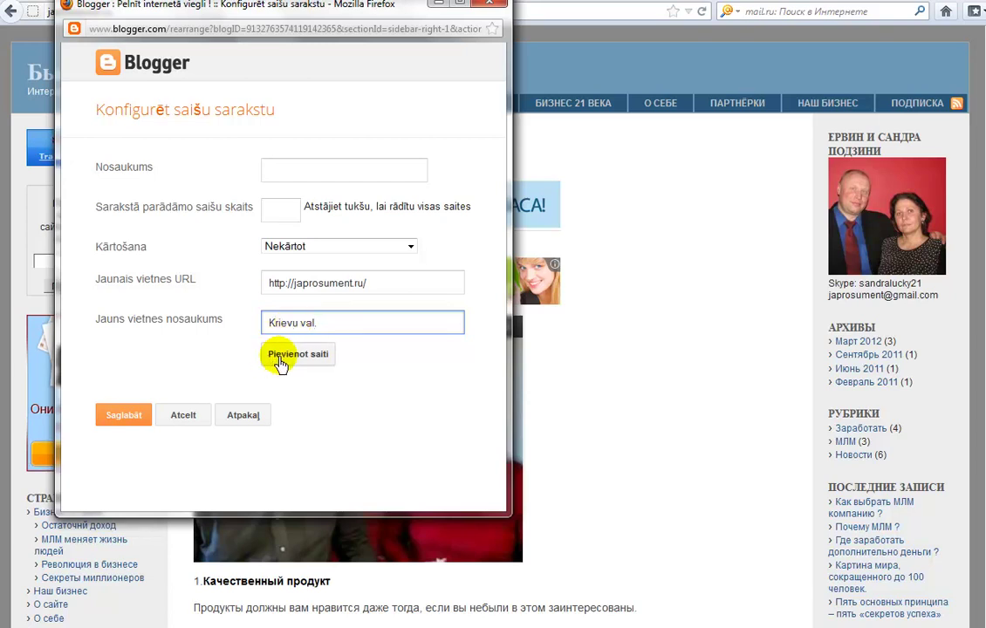
pyautogui.click(304, 362)
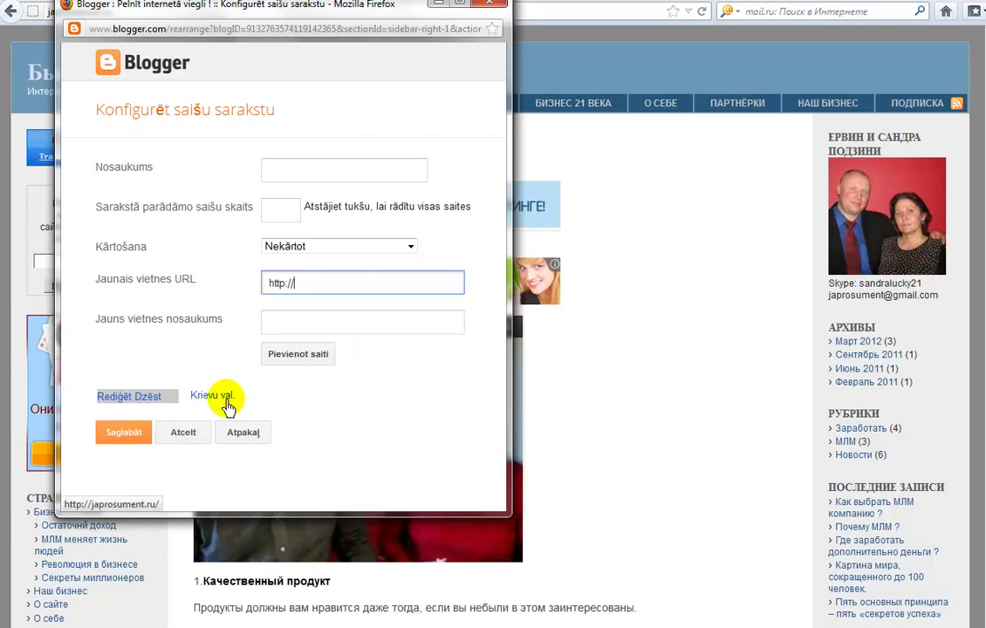
# Save the link list gadget and move Saišu saraksts between +1 Button and Arhīvs in the sidebar of the blog layout
pyautogui.click(125, 435)
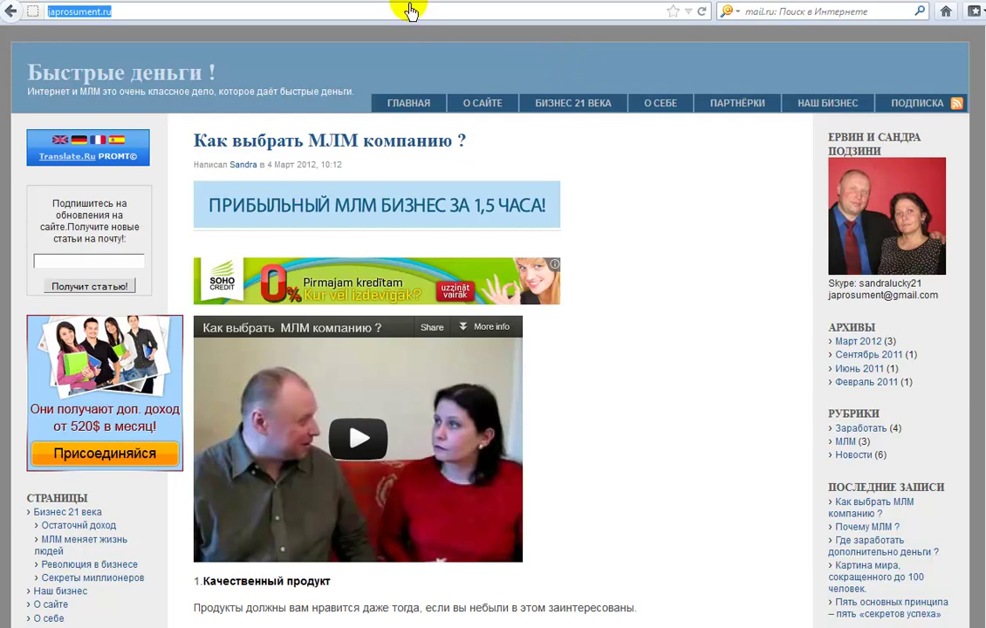
pyautogui.hotkey('alt', 'Tab')
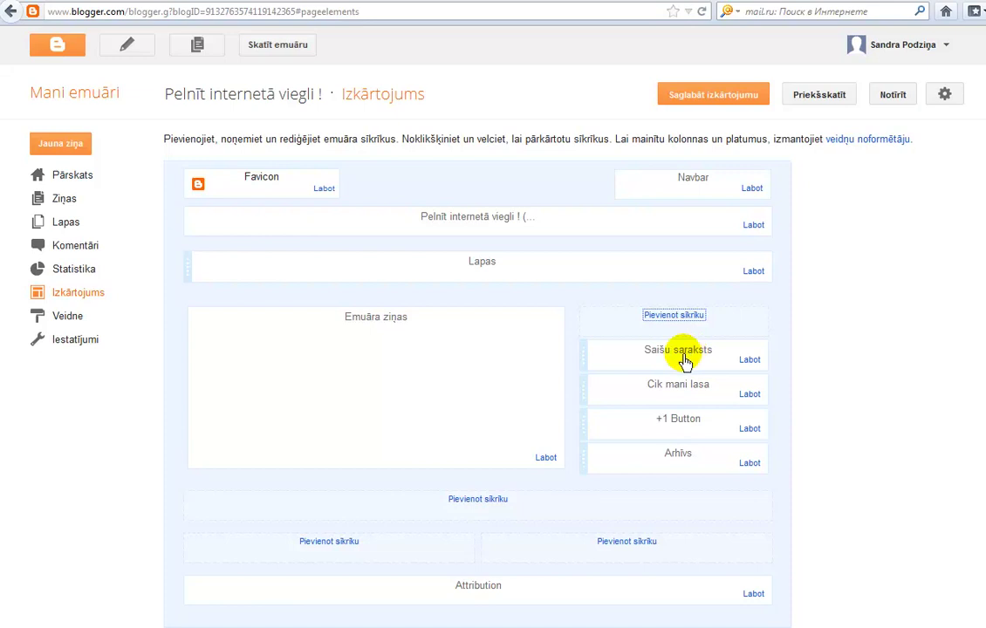
pyautogui.moveTo(685, 360); pyautogui.dragTo(687, 425)
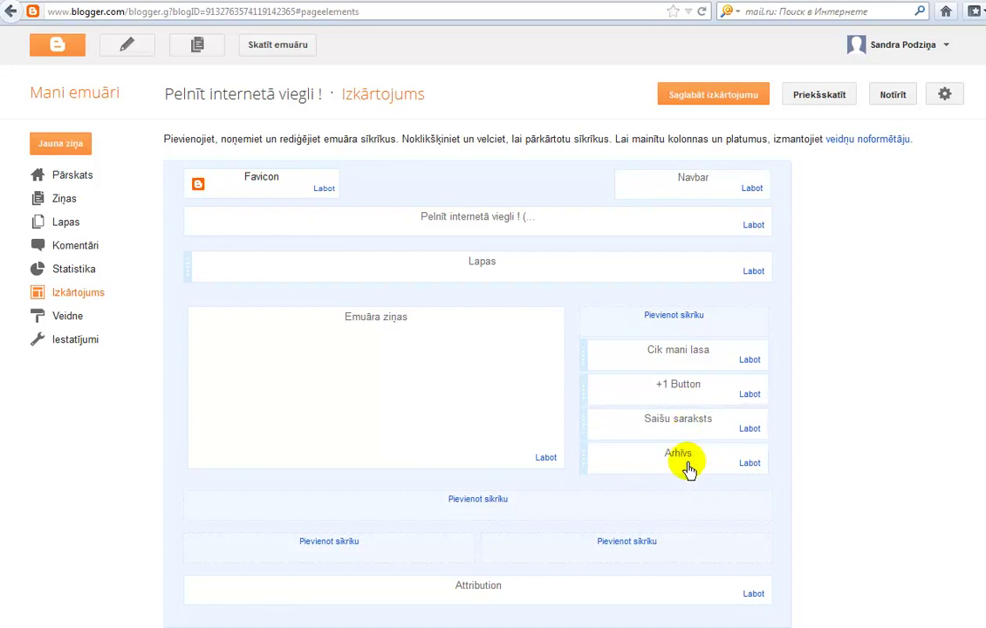
# Browse the gadgets available for the second footer column without adding any
pyautogui.click(621, 549)
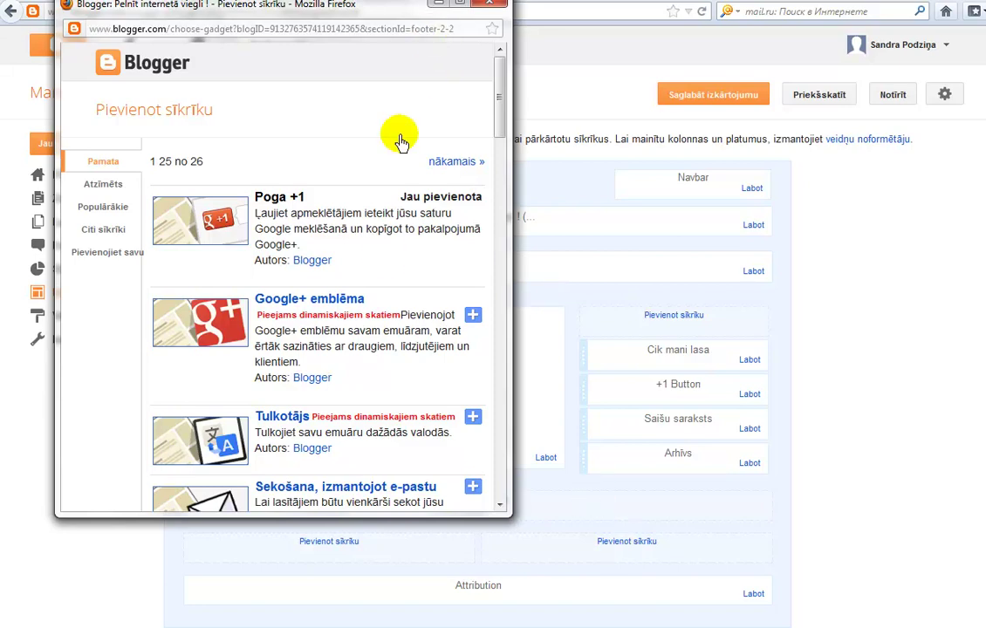
pyautogui.scroll(-8, 380, 271)
pyautogui.scroll(-4, 382, 273)
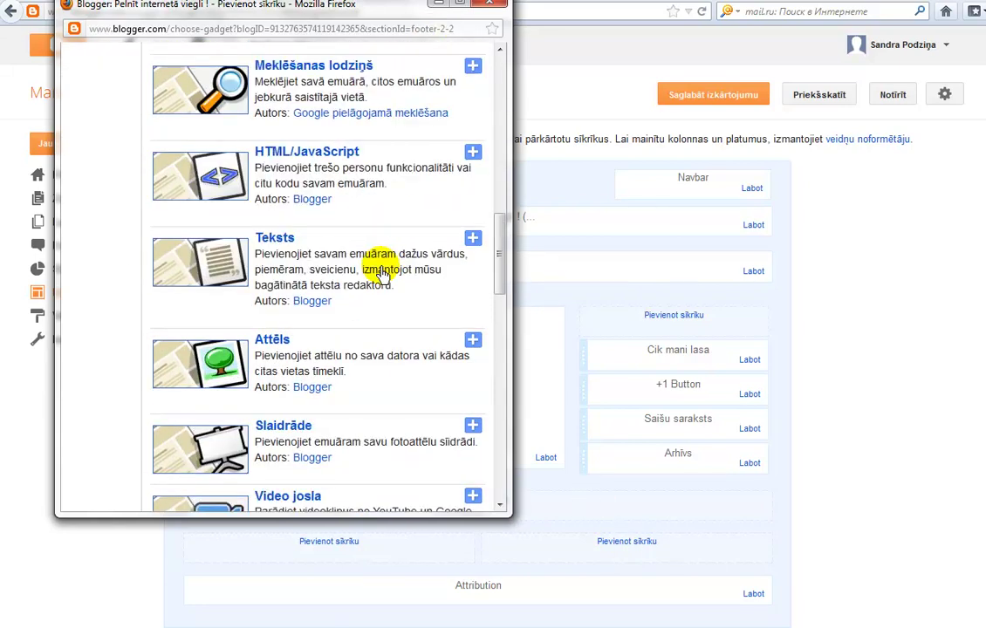
pyautogui.scroll(-4, 382, 273)
pyautogui.click(437, 4)
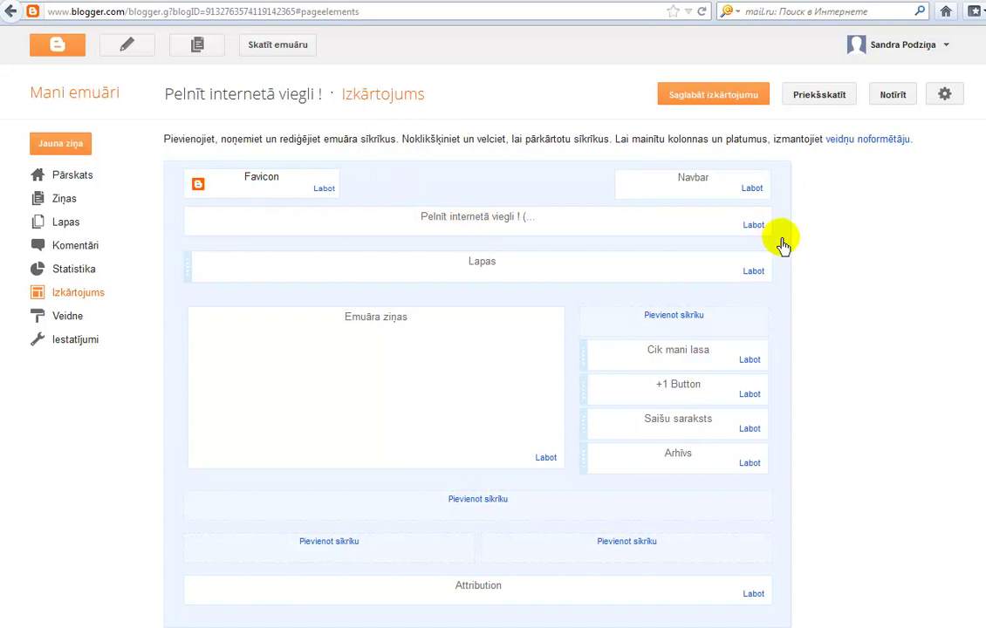
# Go through the header's image placement options, choose "Vairāk nekā virsraksts un apraksts", and save the header and the layout
pyautogui.click(754, 225)
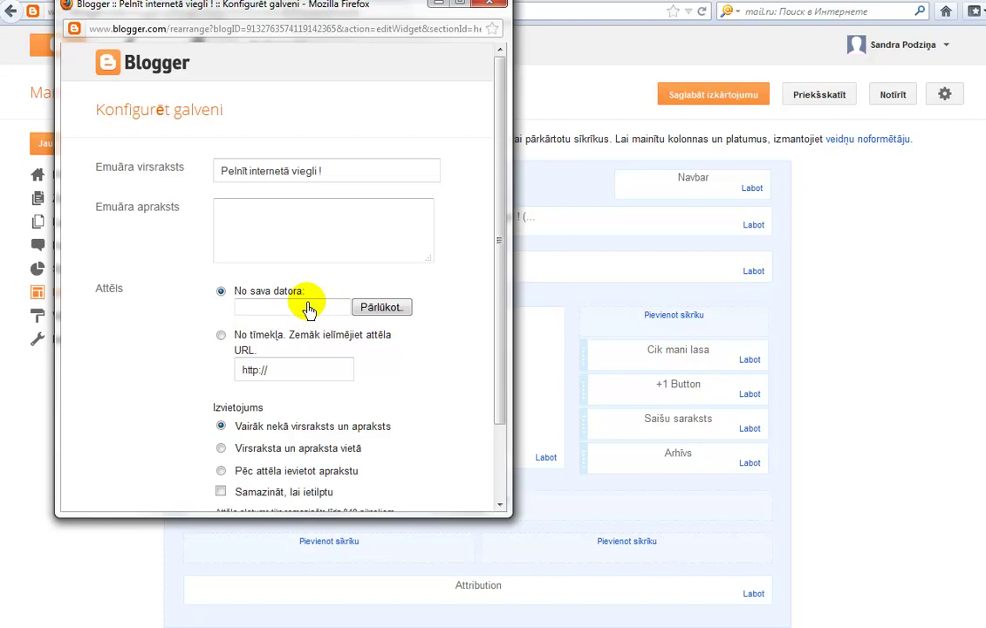
pyautogui.scroll(-2, 395, 389)
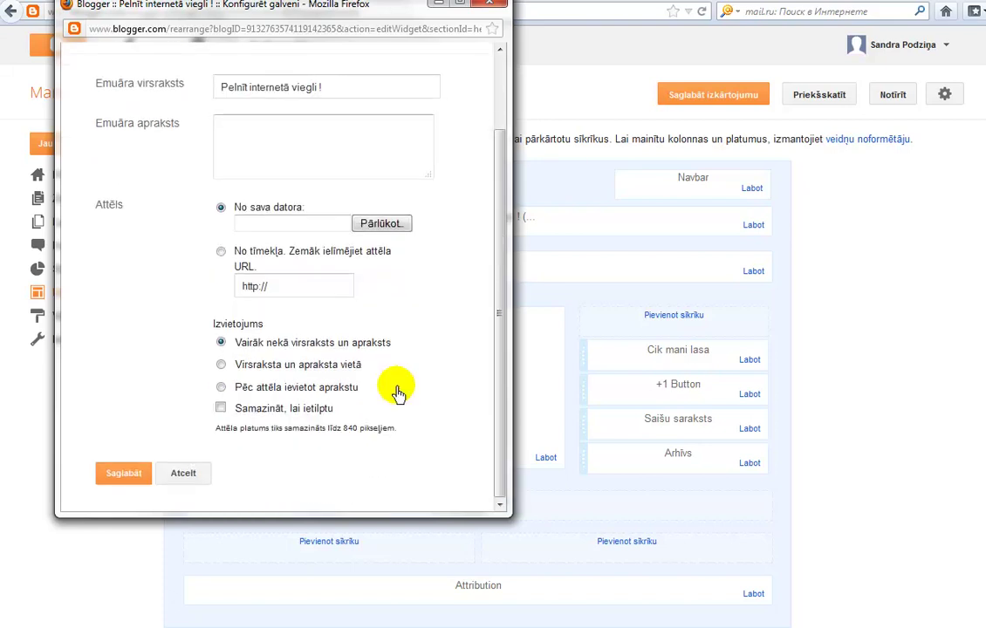
pyautogui.click(221, 366)
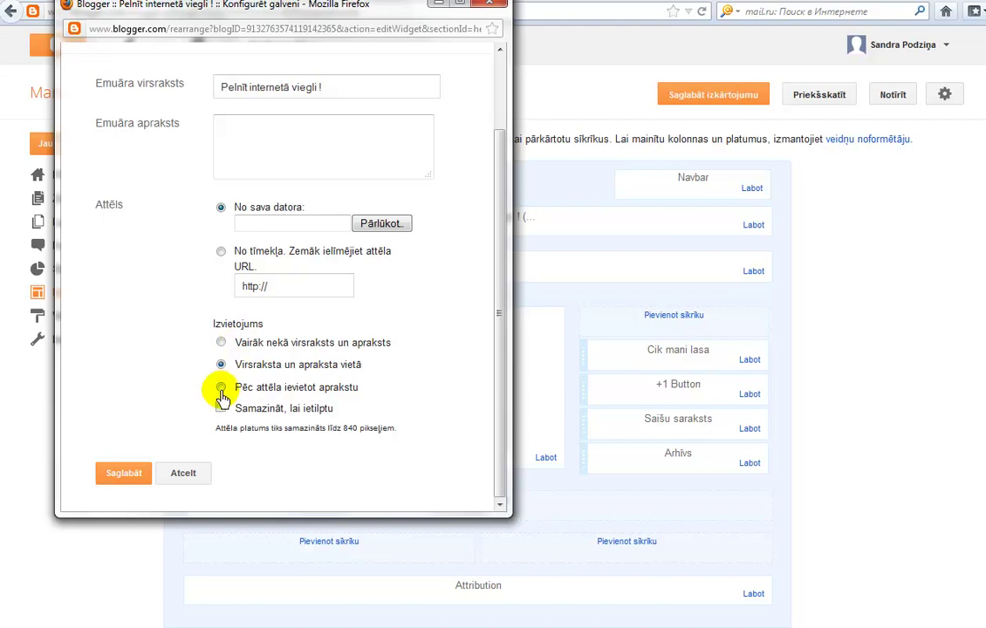
pyautogui.click(221, 387)
pyautogui.click(221, 343)
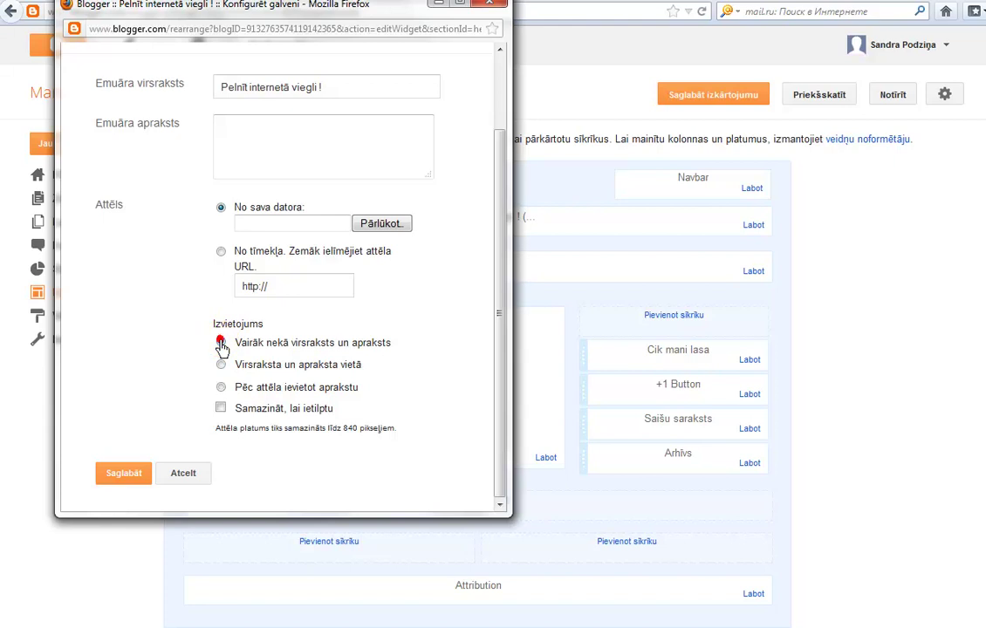
pyautogui.click(123, 471)
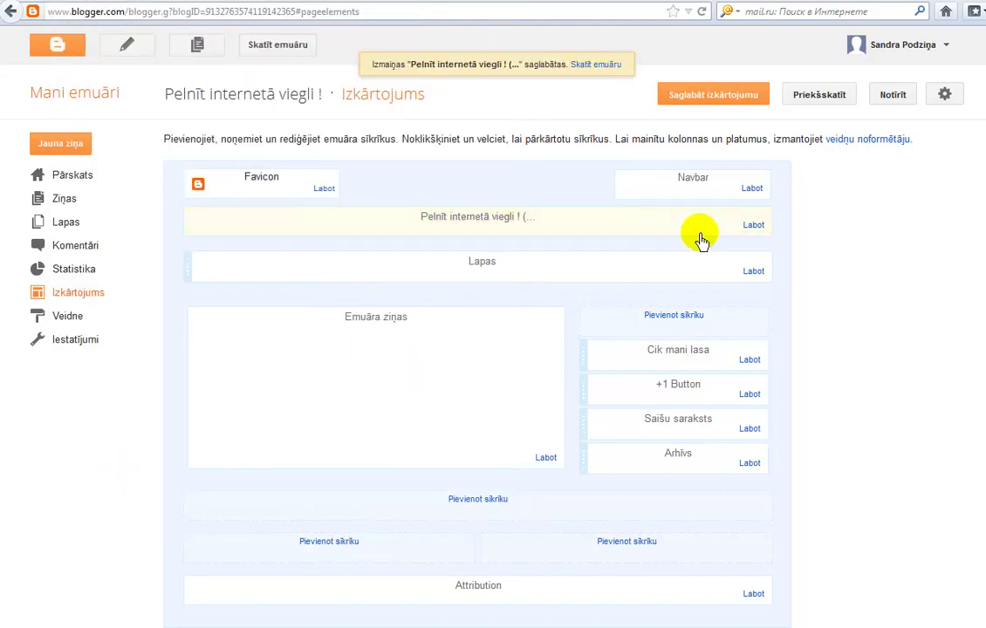
pyautogui.click(709, 99)
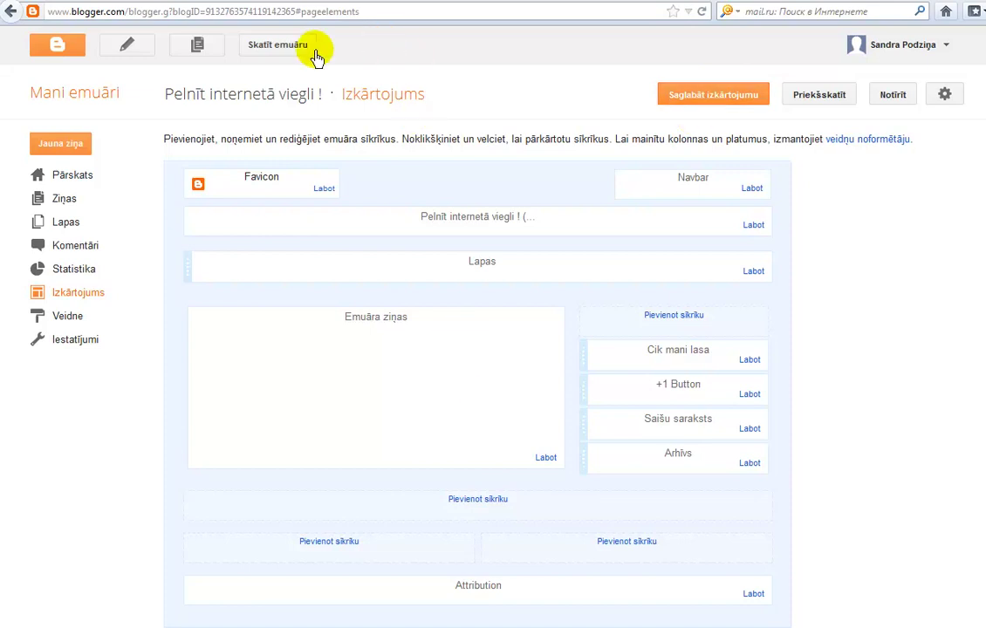
# View the live blog to check the sidebar gadgets and the "Krievu val." link, and return to the layout page
pyautogui.click(272, 51)
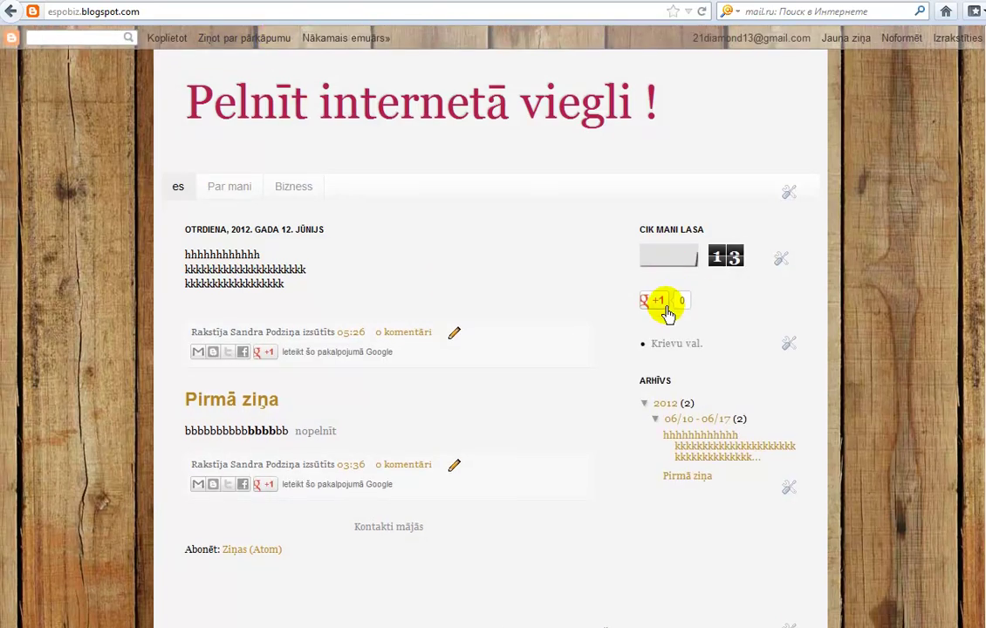
pyautogui.moveTo(667, 313)
pyautogui.scroll(-1, 668, 314)
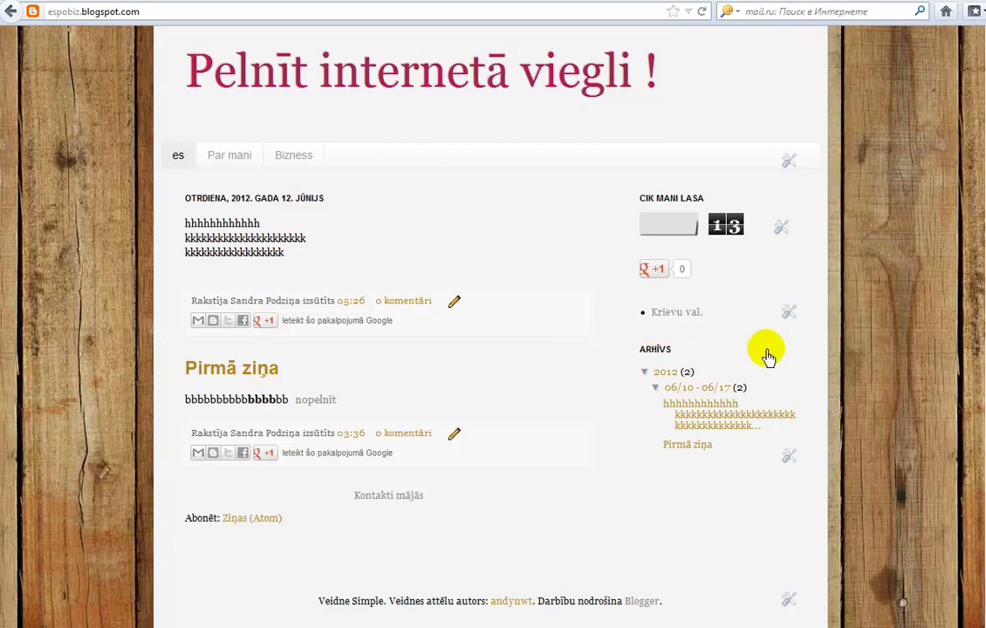
pyautogui.click(671, 321)
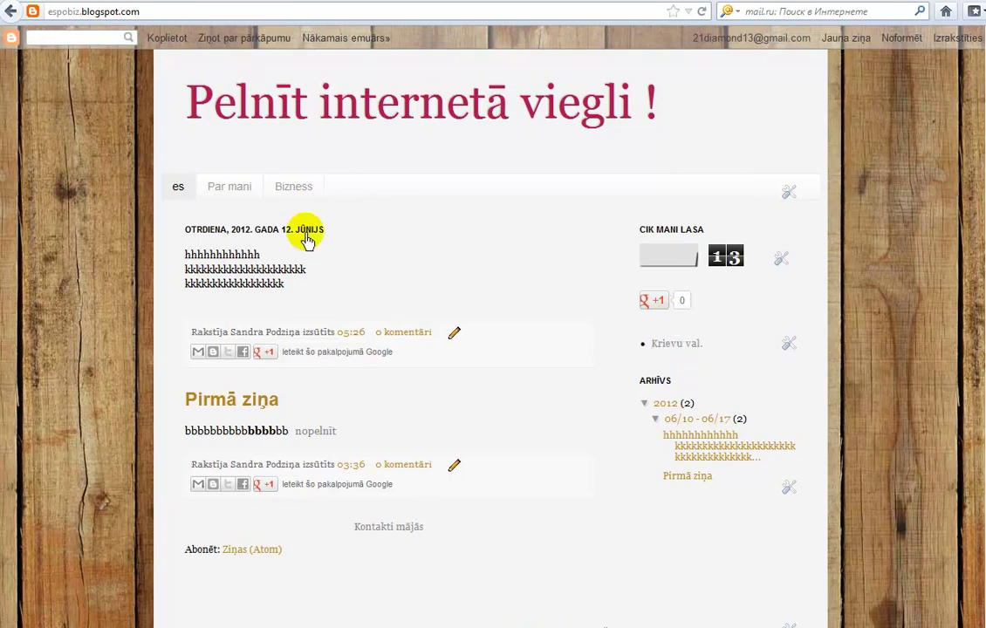
pyautogui.click(10, 12)
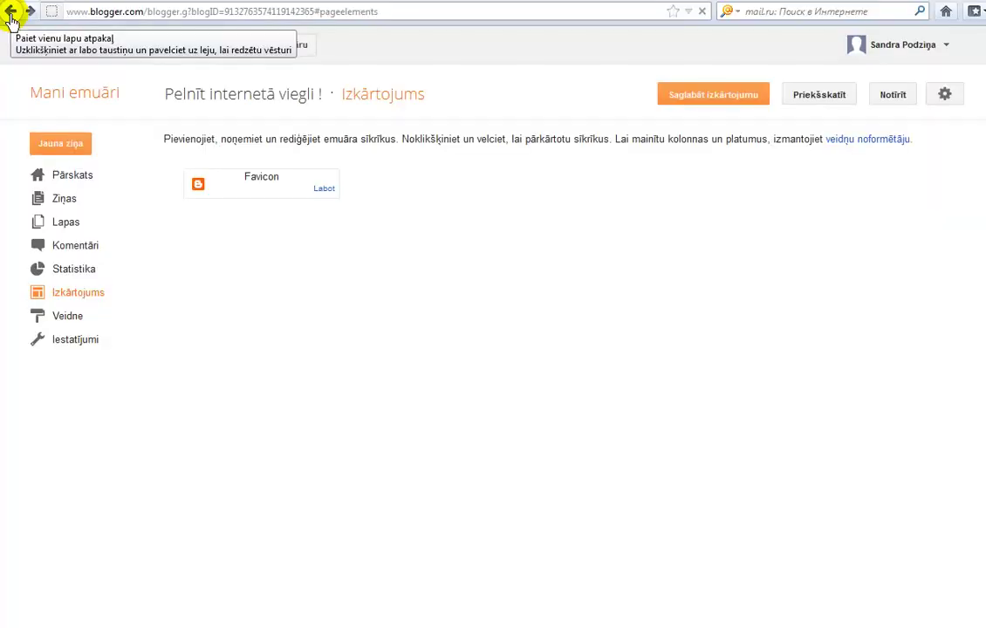